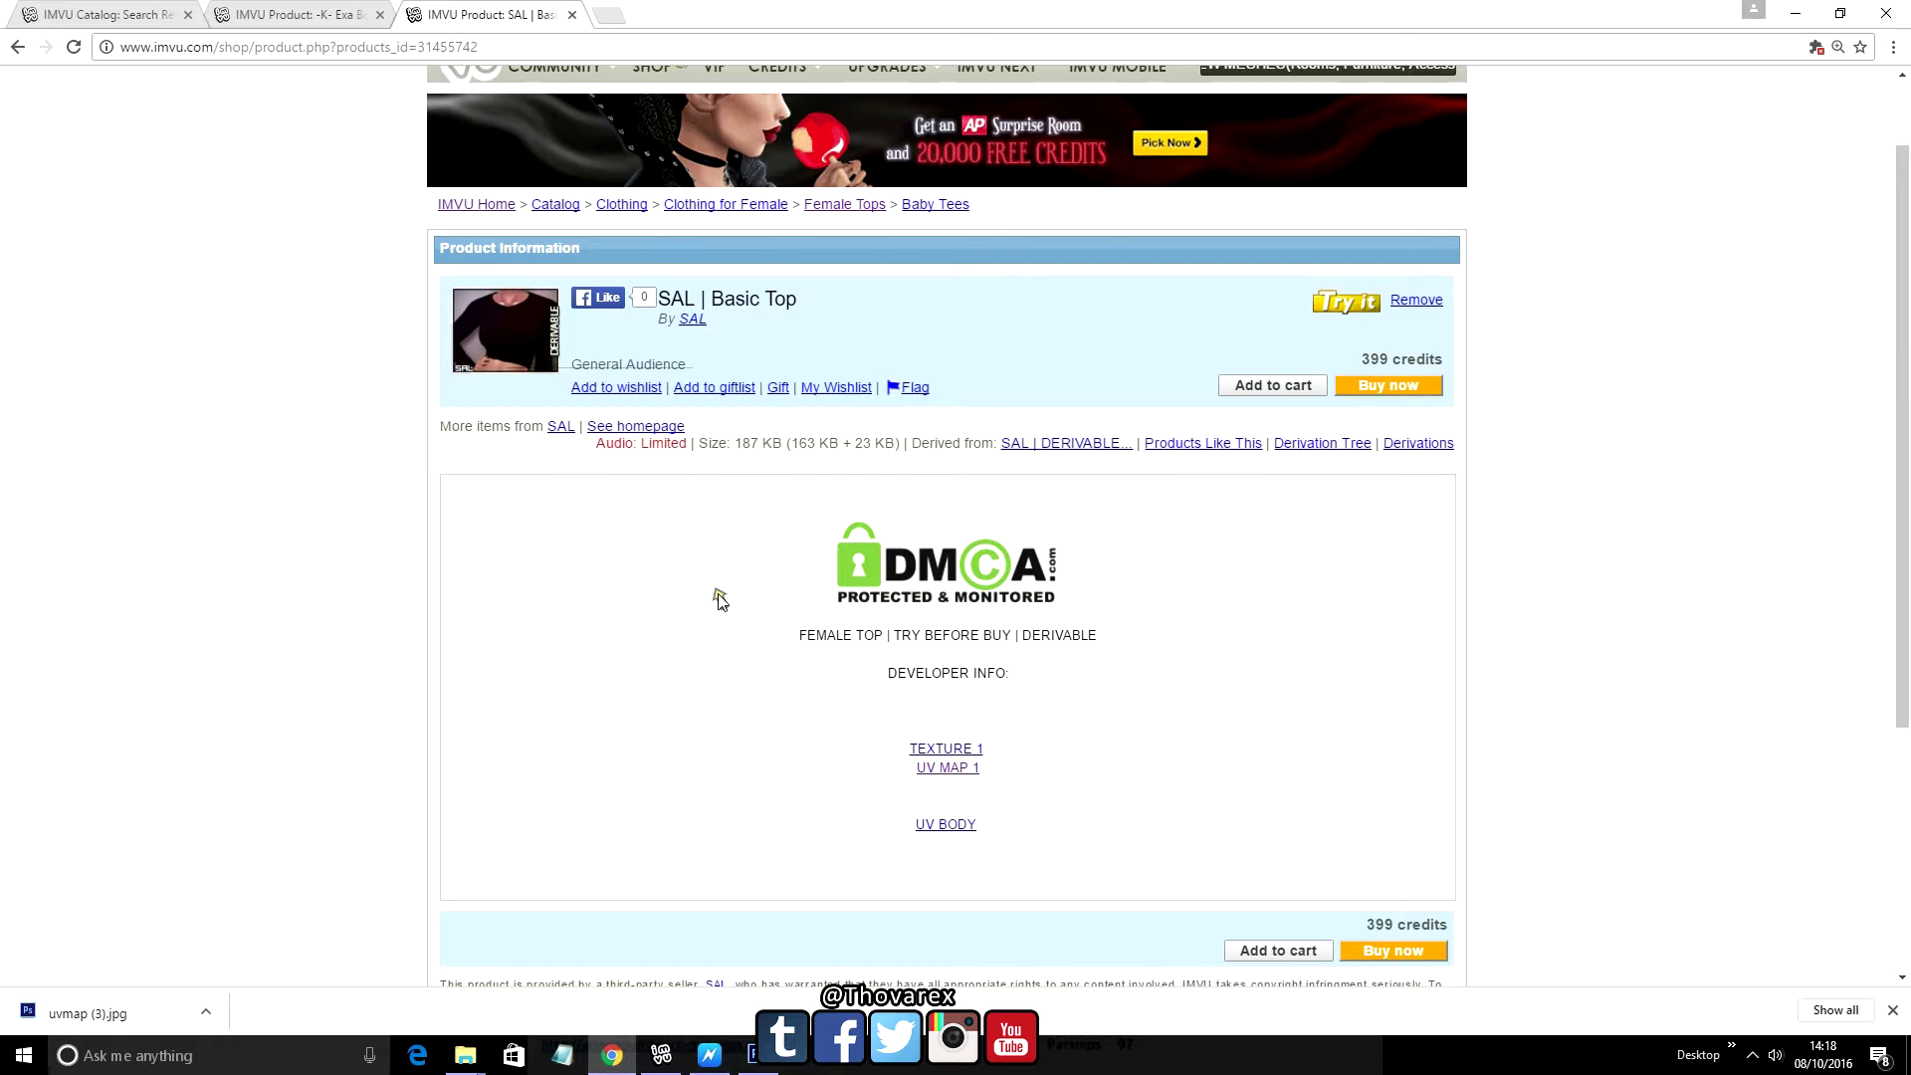
Save the UV MAP 1 image over opacity.JPG in the Tutorials folder
{"action": "left_click", "coordinate": [938, 775]}
{"action": "right_click", "coordinate": [288, 183]}
{"action": "left_click", "coordinate": [389, 223]}
{"action": "double_click", "coordinate": [652, 167]}
{"action": "left_click", "coordinate": [242, 162]}
{"action": "left_click", "coordinate": [786, 504]}
{"action": "left_click", "coordinate": [1025, 534]}
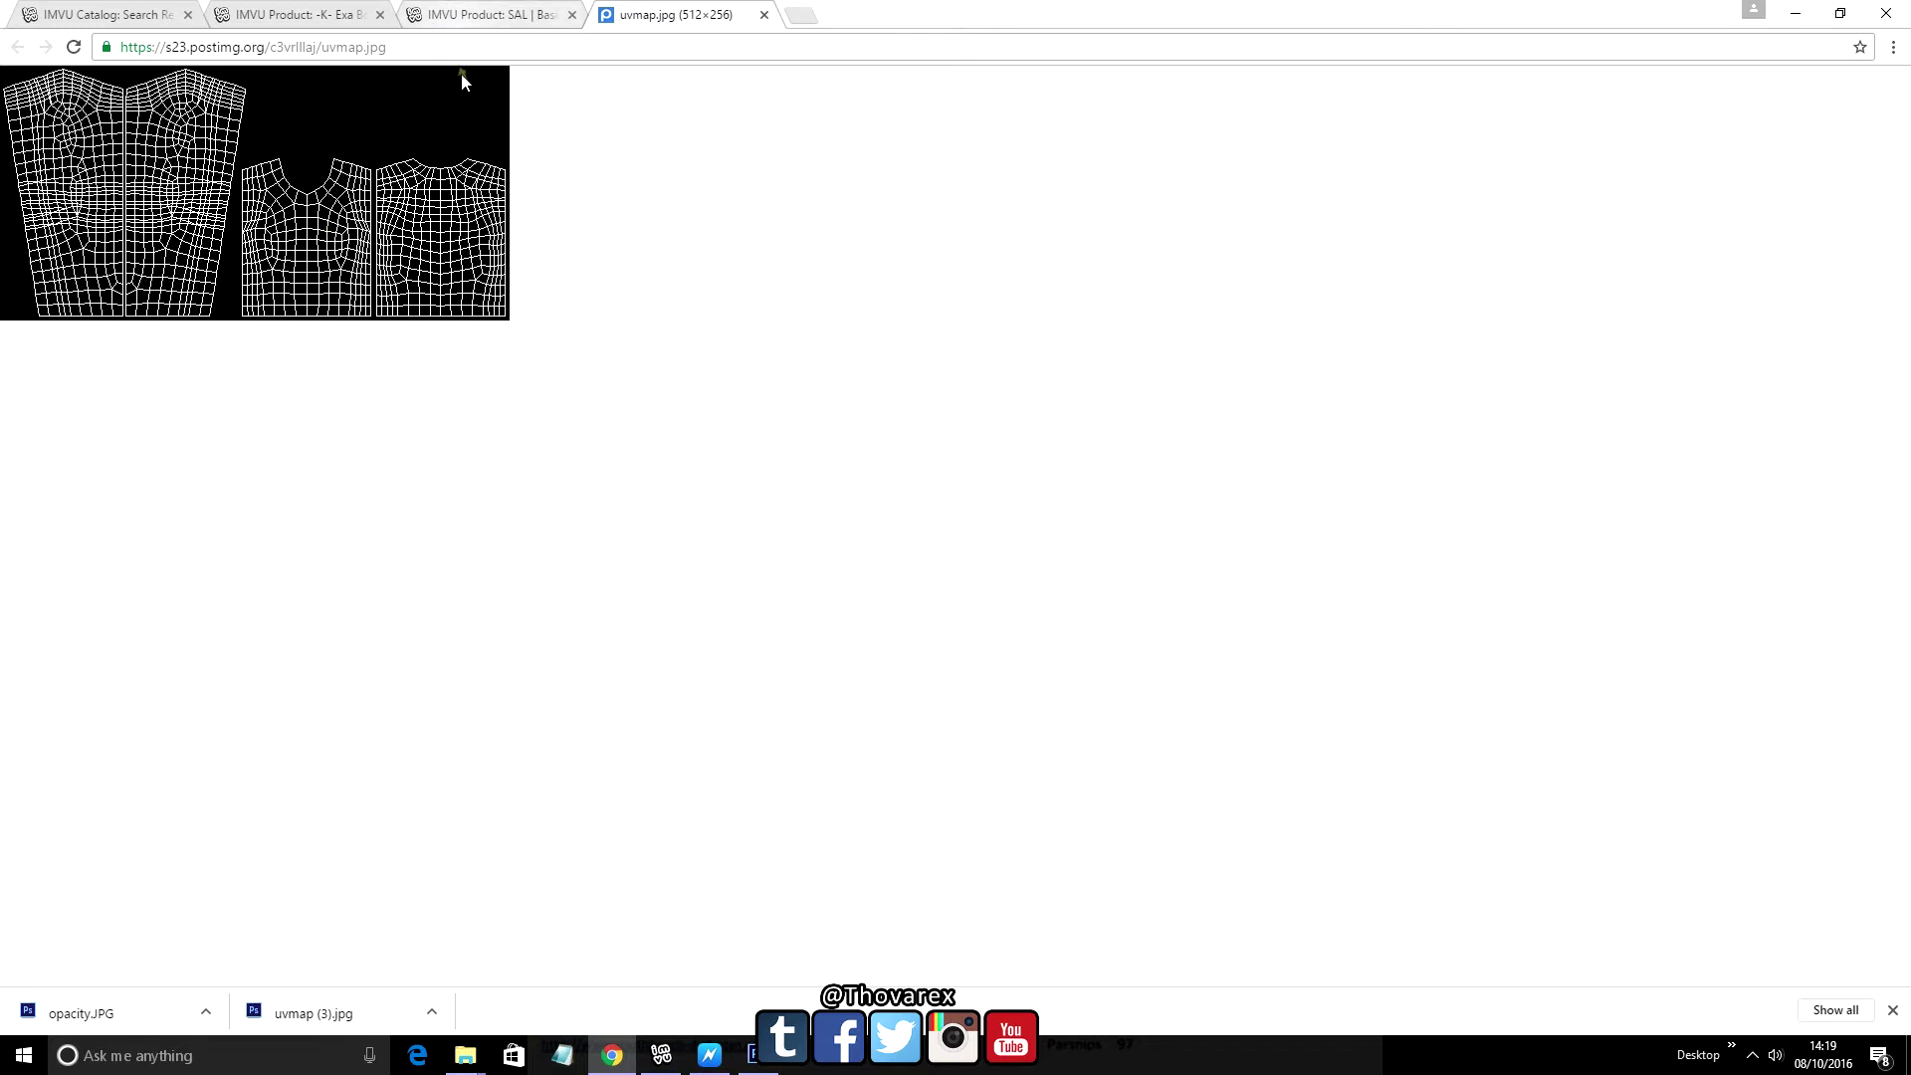
Open the Exa BodySuit UV map from the Kristof Exa page, then return to SAL Basic Top
{"action": "left_click", "coordinate": [454, 8]}
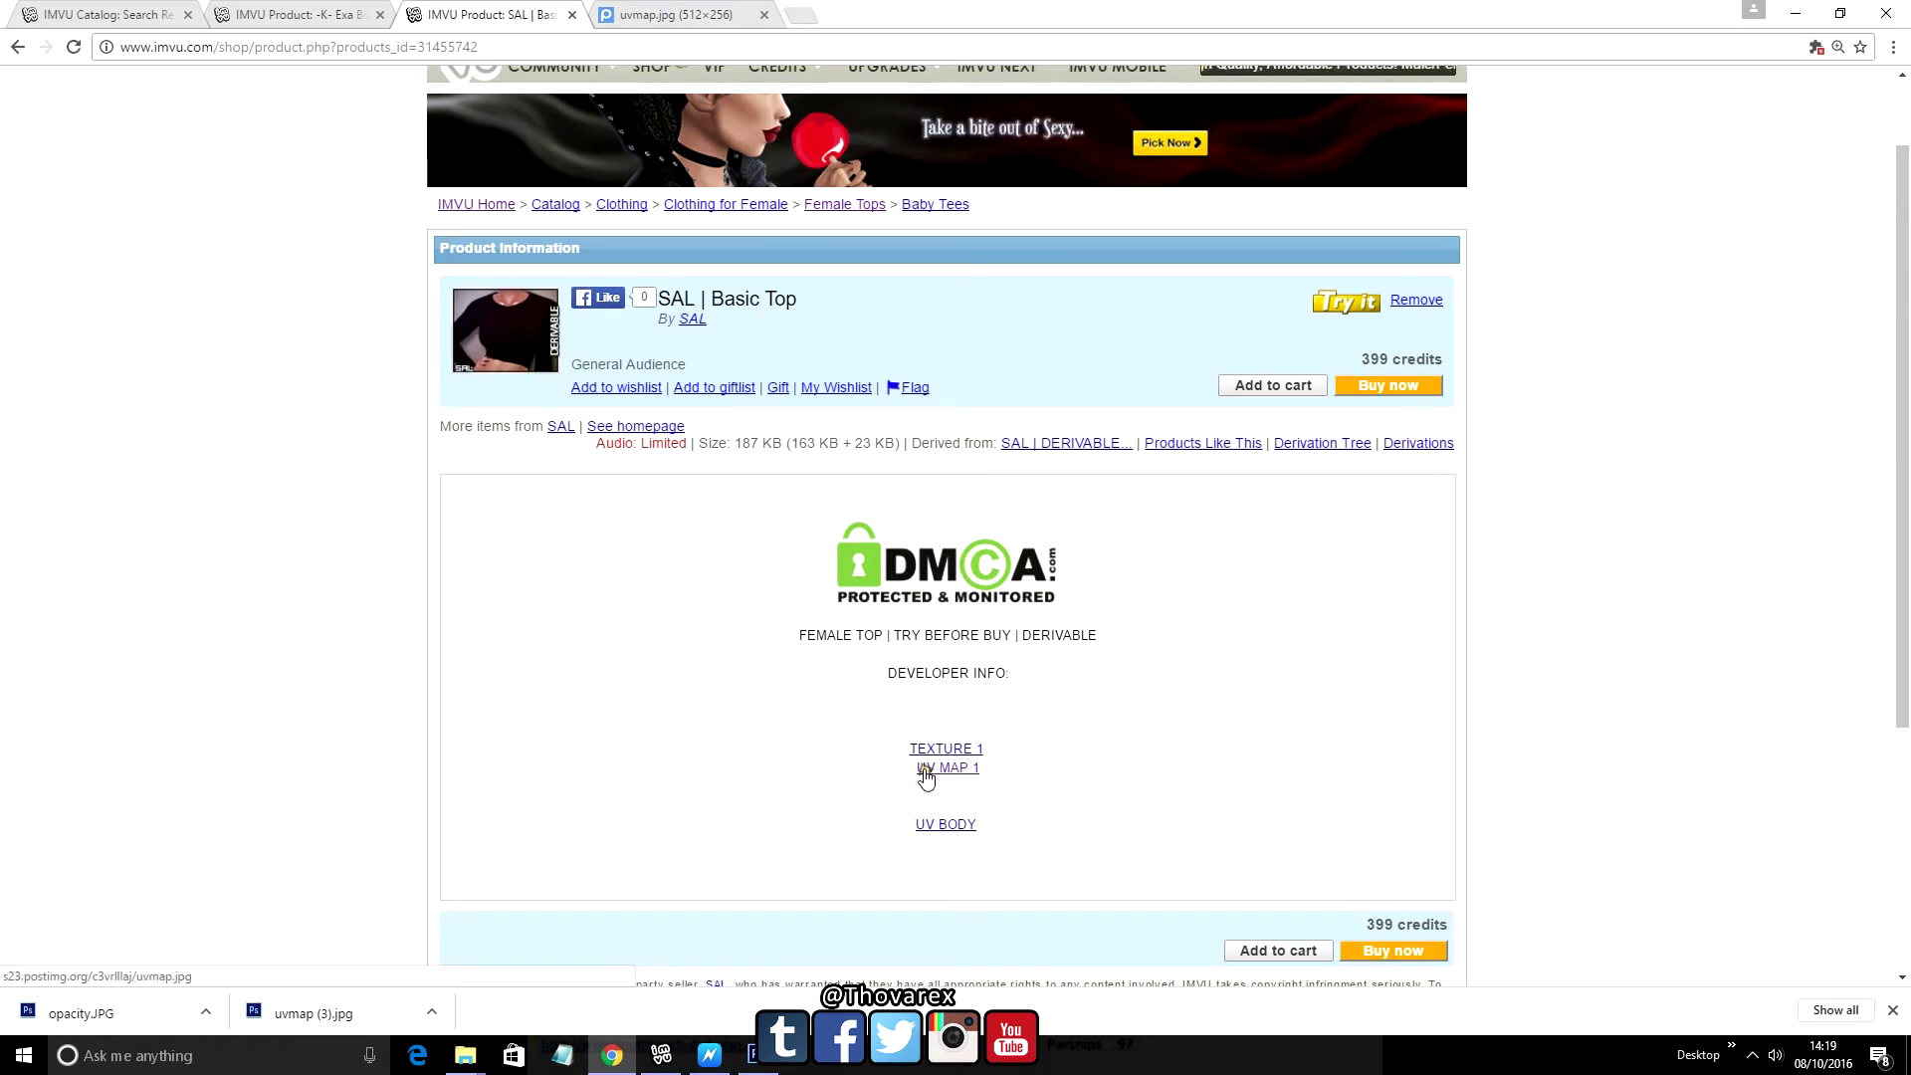
{"action": "left_click", "coordinate": [360, 12]}
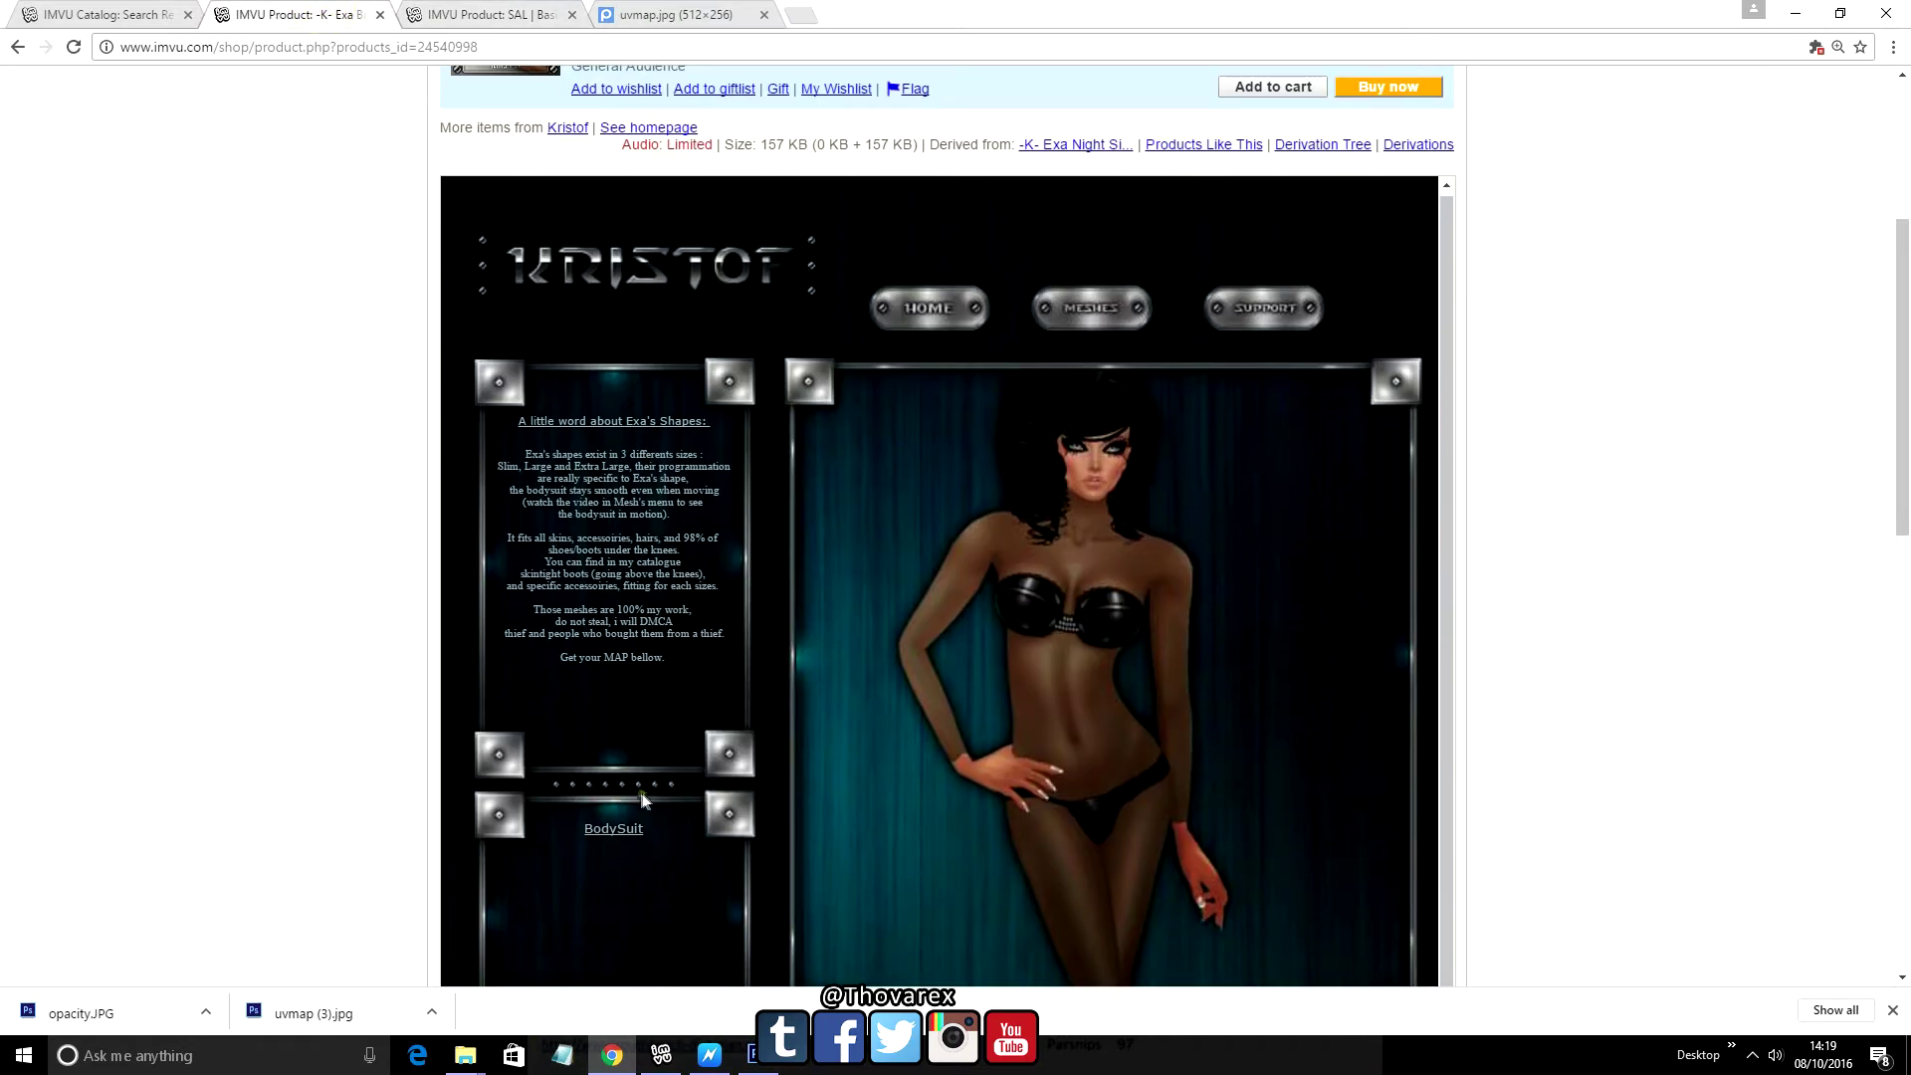
{"action": "left_click", "coordinate": [604, 839]}
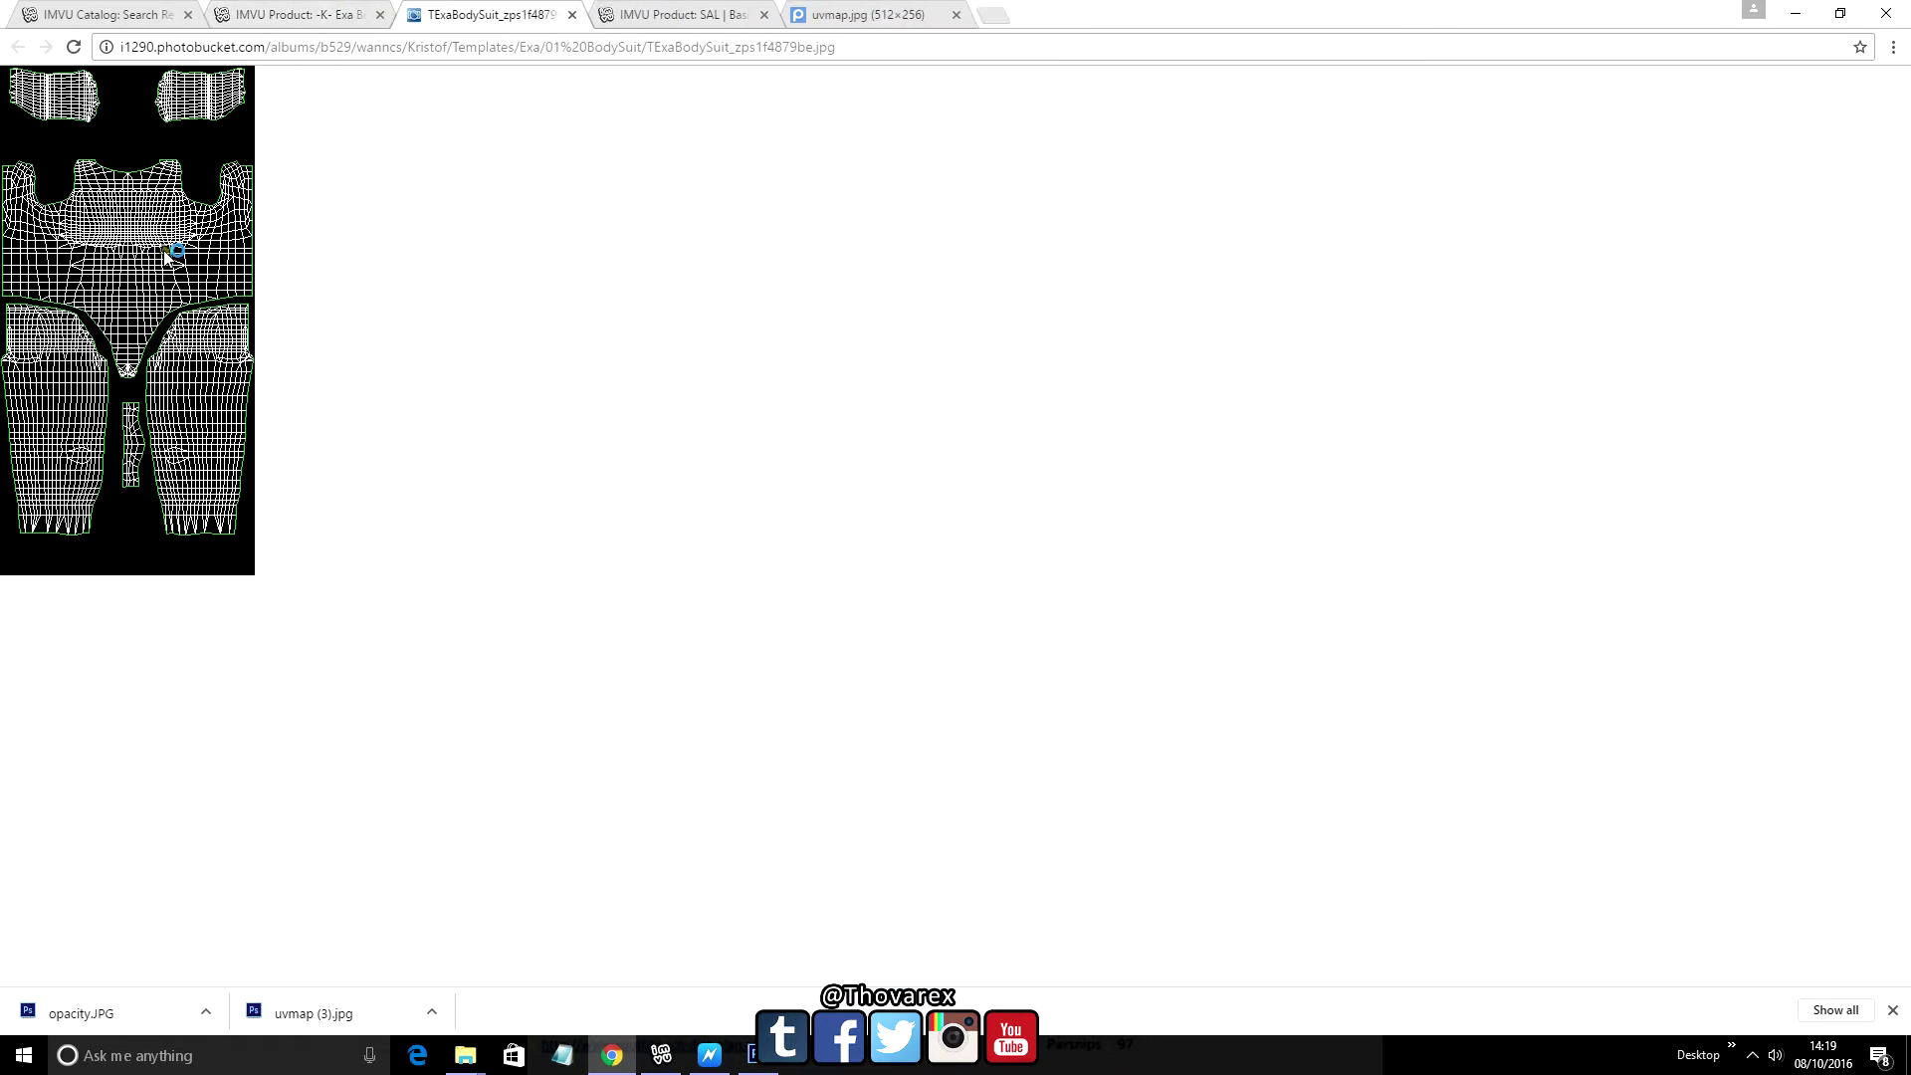
{"action": "left_click", "coordinate": [312, 16]}
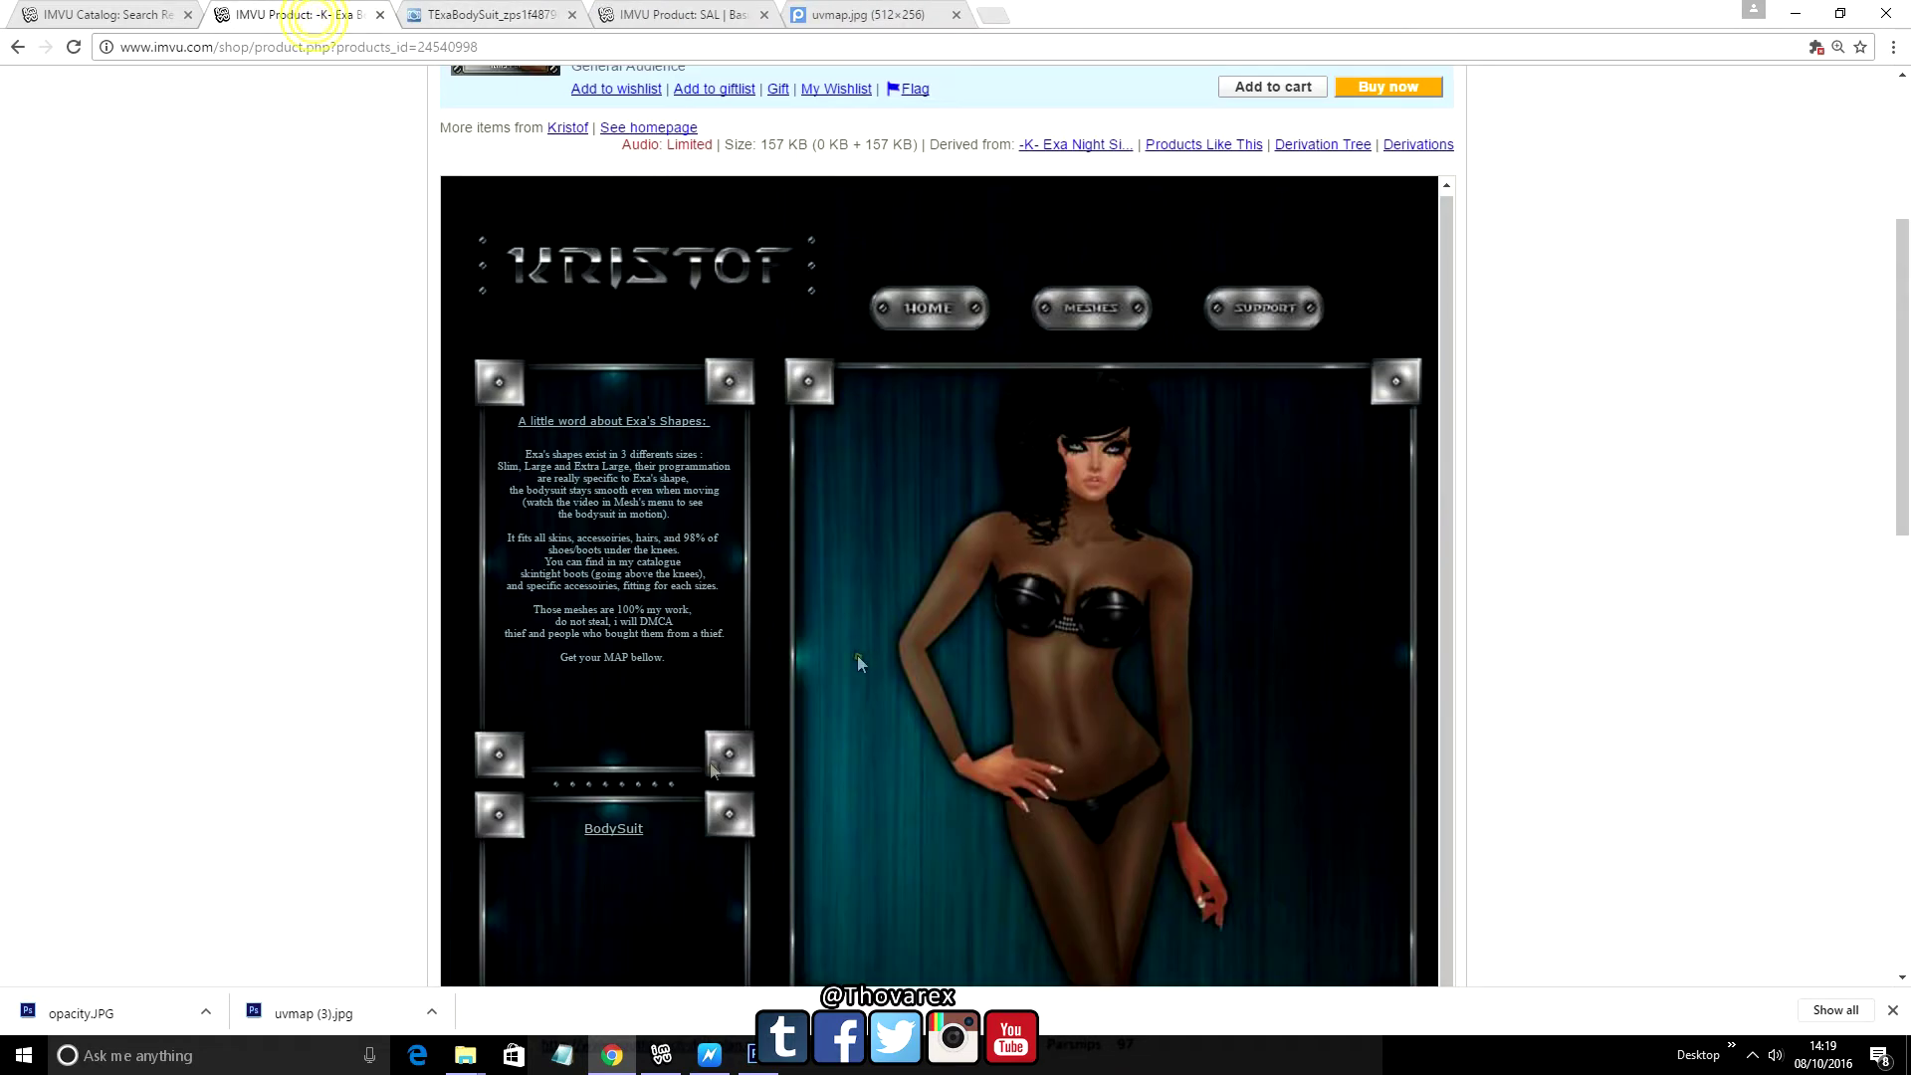
{"action": "left_click", "coordinate": [485, 16]}
{"action": "left_click", "coordinate": [637, 15]}
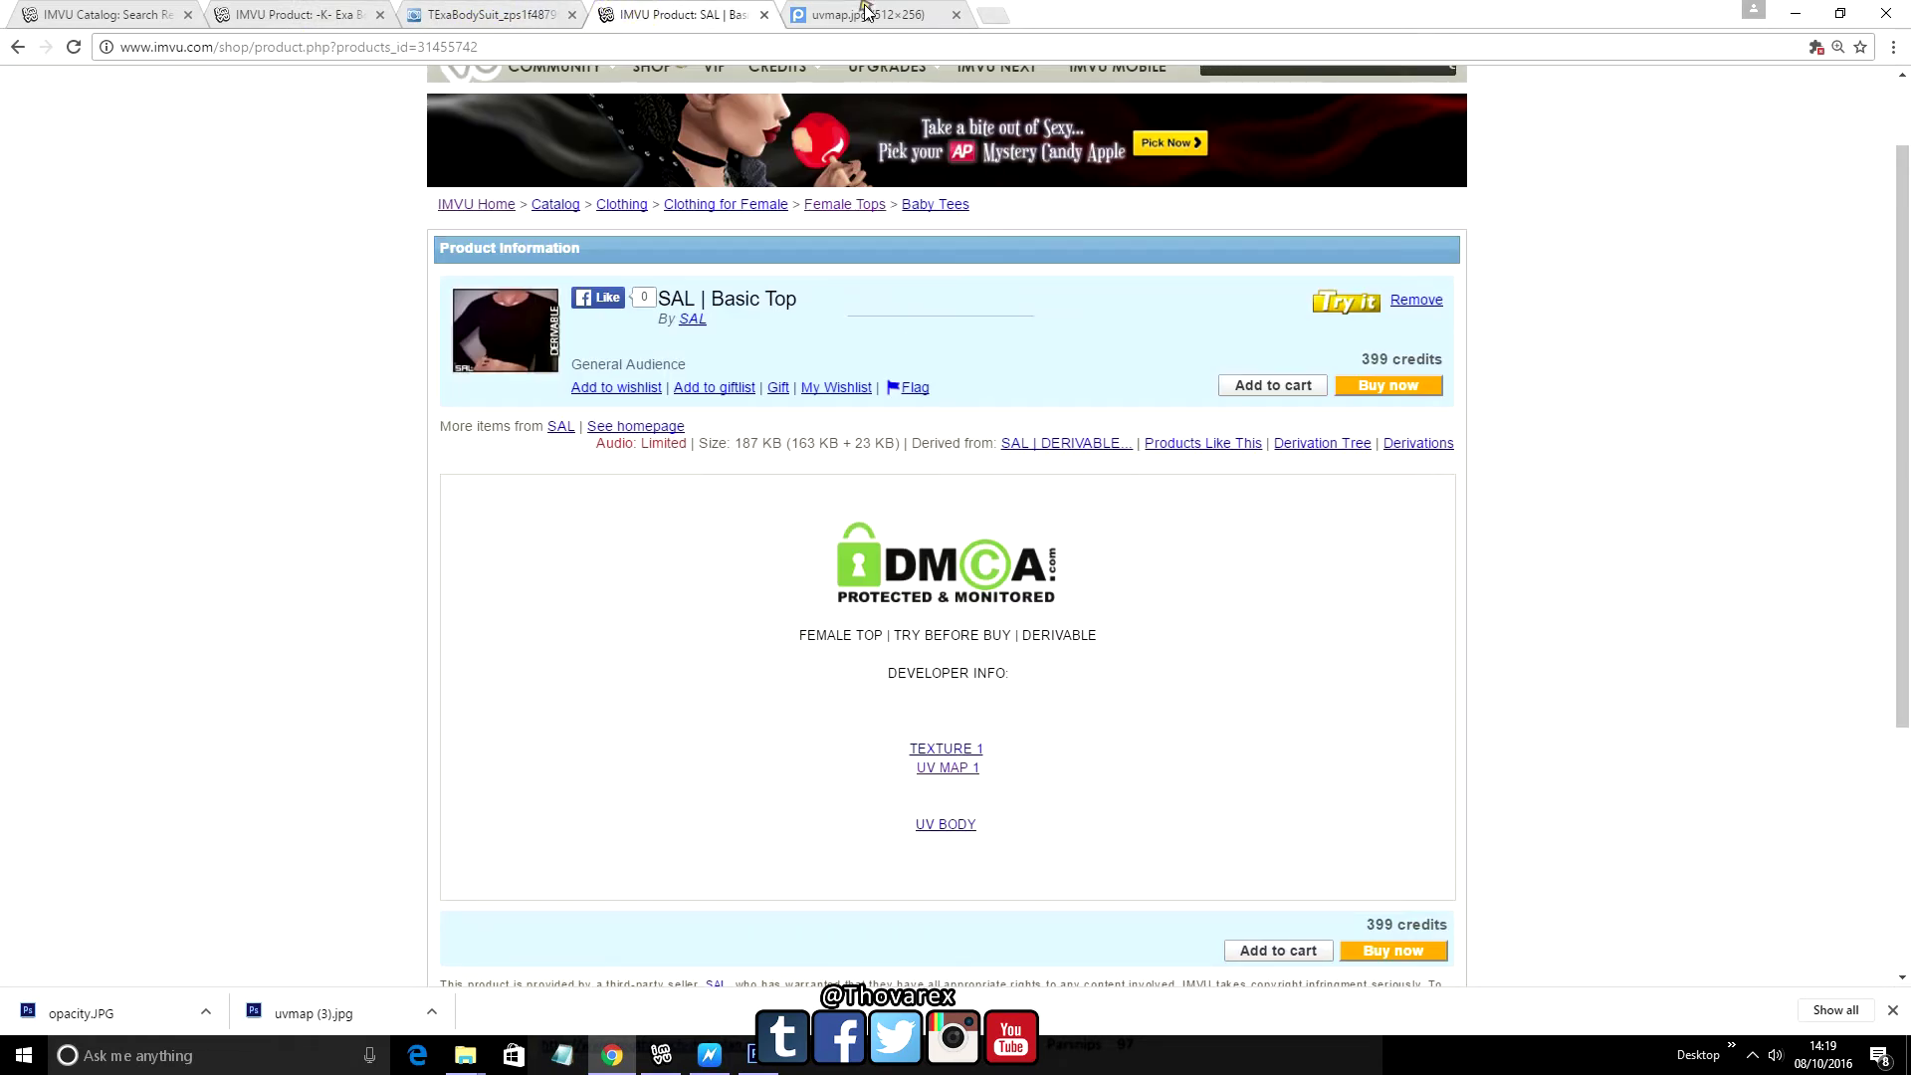
{"action": "left_click", "coordinate": [866, 12]}
{"action": "left_click", "coordinate": [741, 14]}
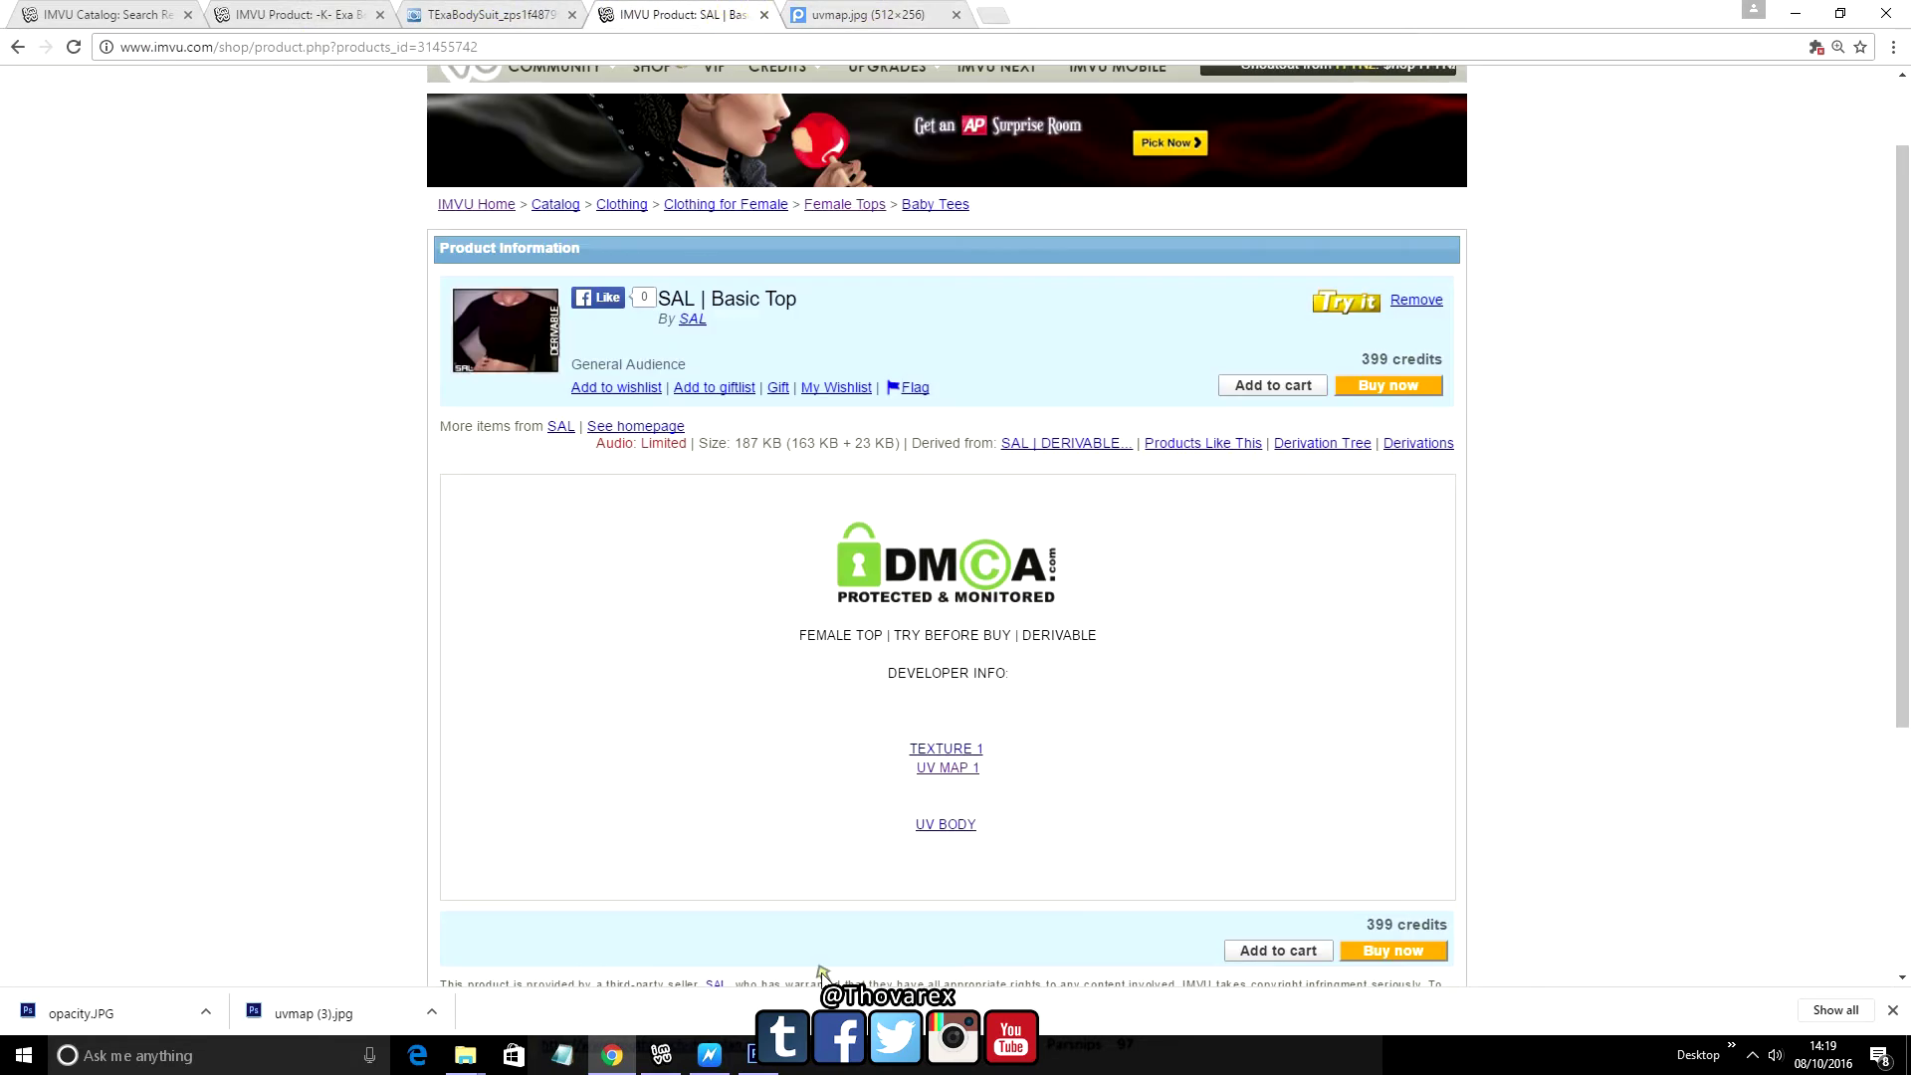
Bring up the uvmap (3) copy document in Photoshop and zoom to 200%
{"action": "left_click", "coordinate": [756, 1055]}
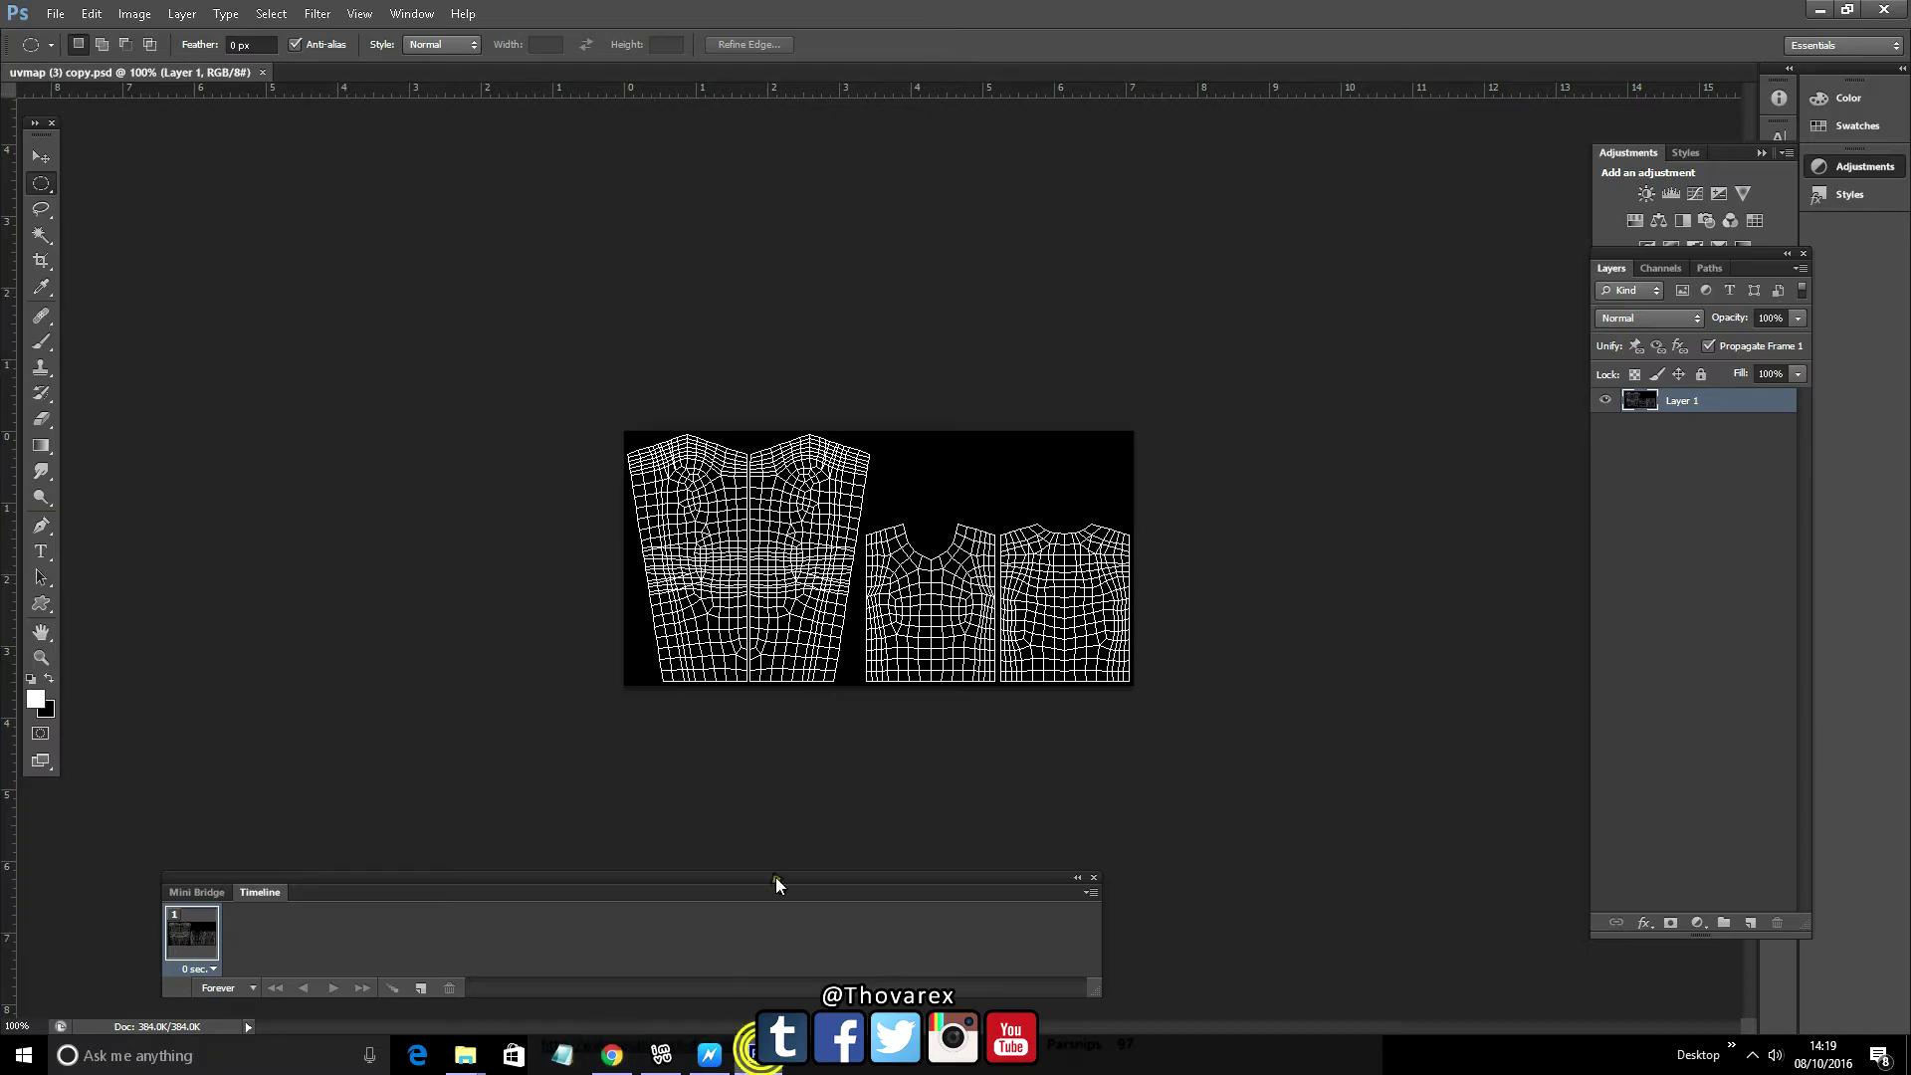
{"action": "left_click", "coordinate": [43, 658]}
{"action": "left_click", "coordinate": [896, 613]}
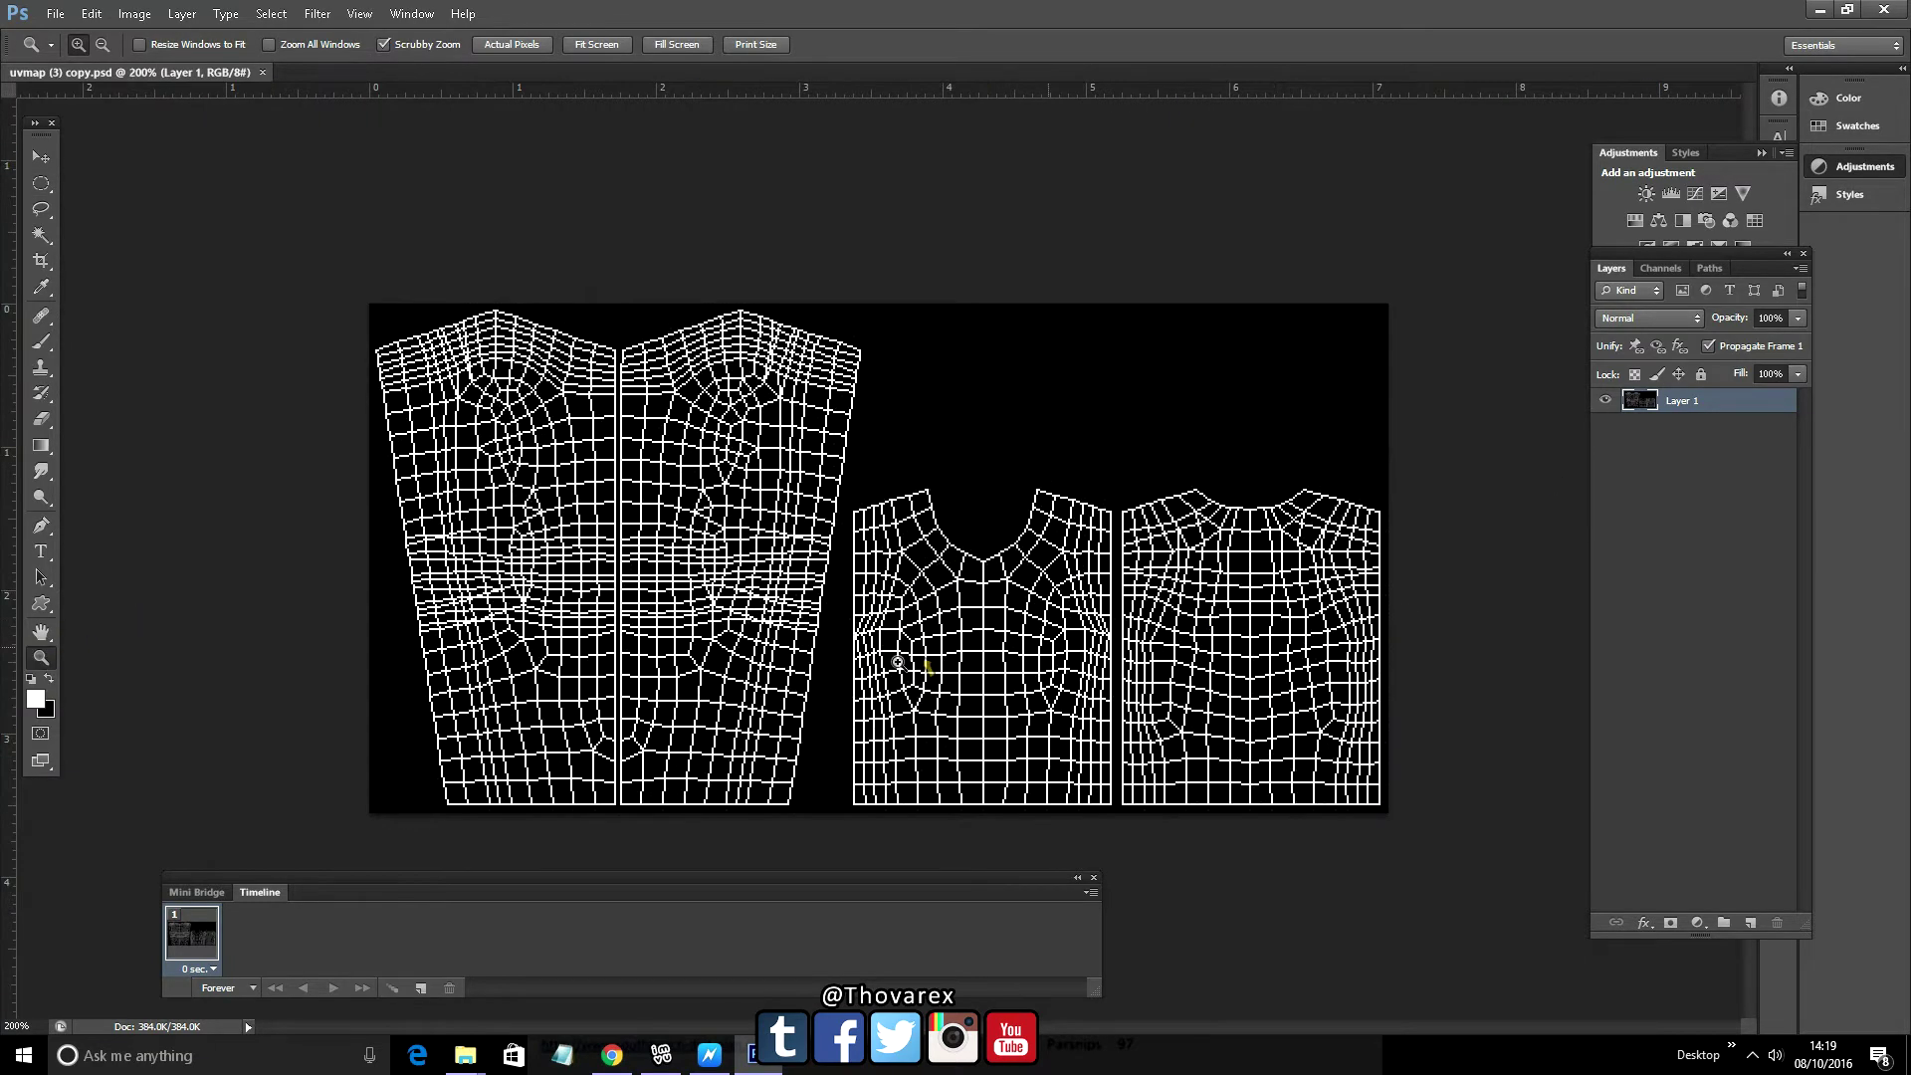
{"action": "left_click", "coordinate": [41, 156]}
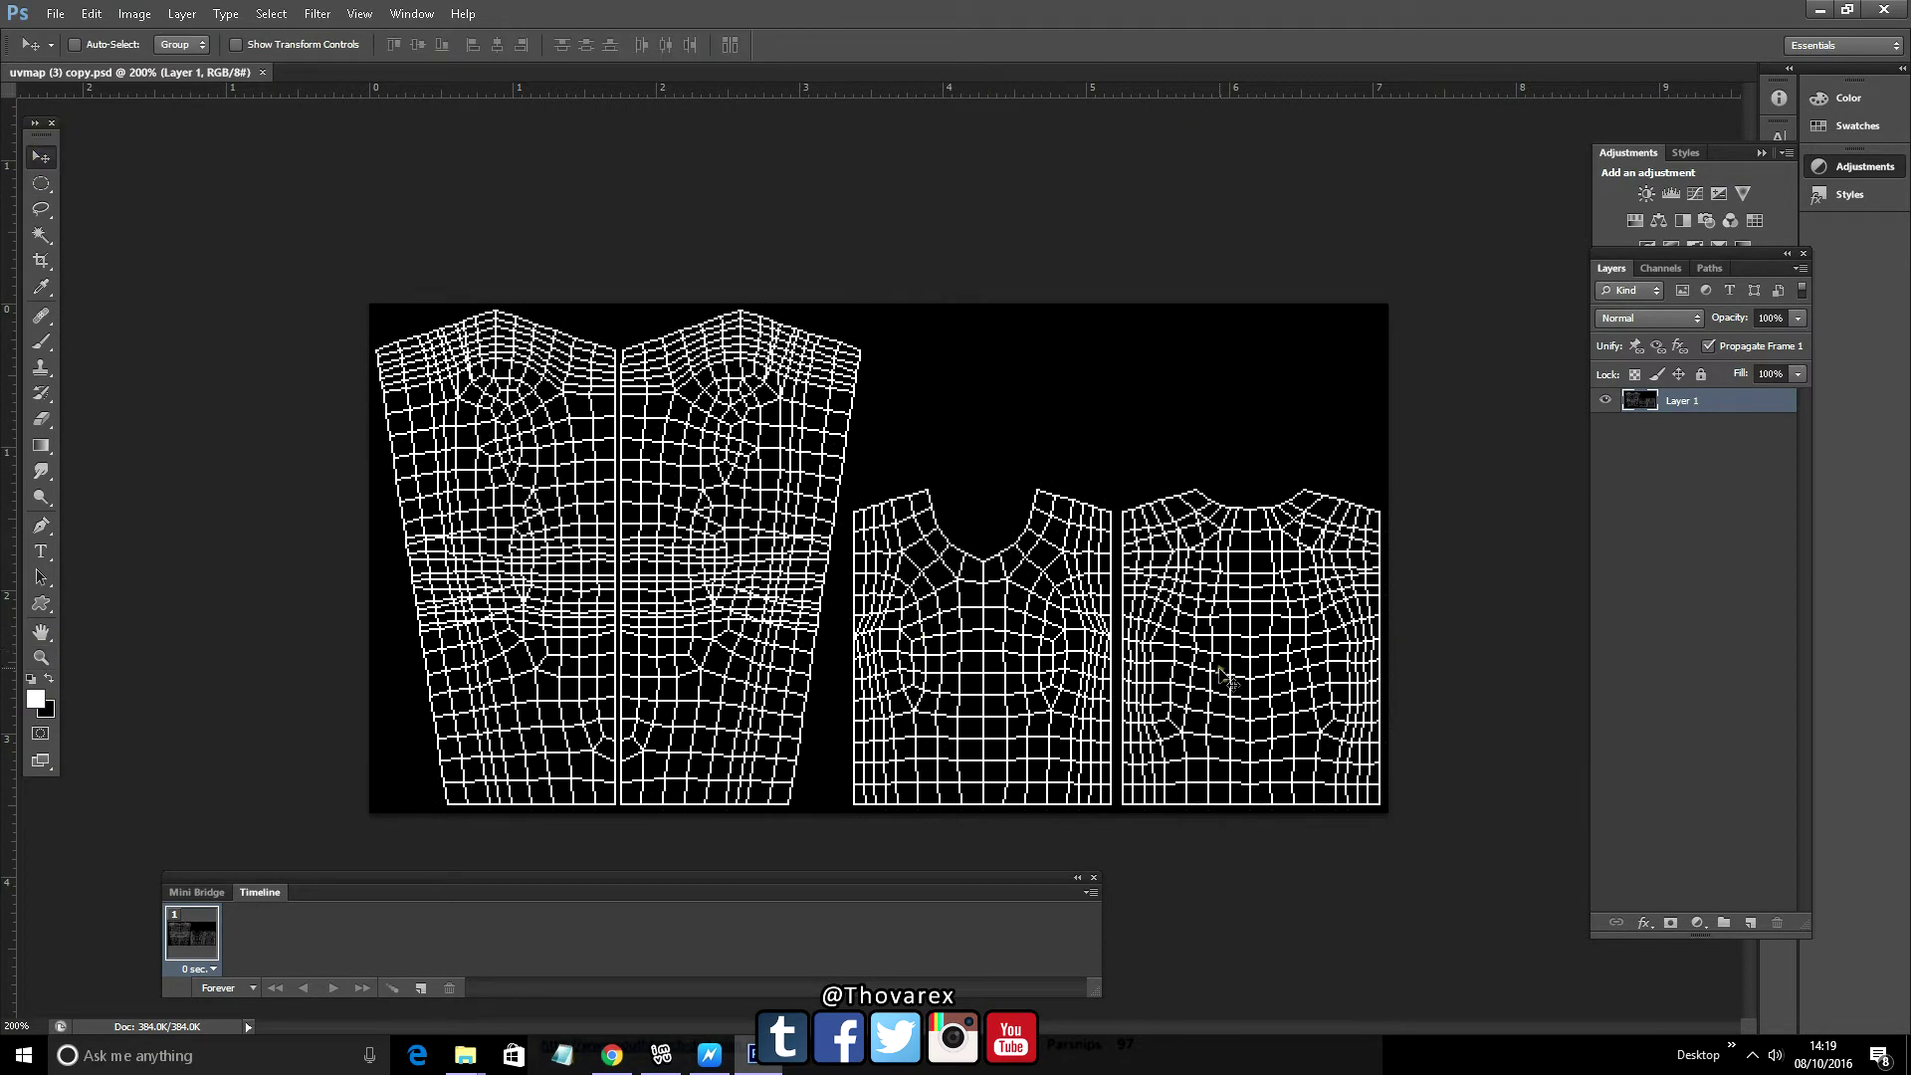
{"action": "key", "text": "x"}
Paint a few white test brush strokes on the map, then undo them all
{"action": "left_click", "coordinate": [41, 341]}
{"action": "key", "text": "x"}
{"action": "mouse_move", "coordinate": [918, 440]}
{"action": "left_mouse_down"}
{"action": "mouse_move", "coordinate": [986, 420]}
{"action": "mouse_move", "coordinate": [1045, 473]}
{"action": "mouse_move", "coordinate": [975, 502]}
{"action": "mouse_move", "coordinate": [1053, 467]}
{"action": "mouse_move", "coordinate": [1335, 482]}
{"action": "mouse_move", "coordinate": [1414, 357]}
{"action": "mouse_move", "coordinate": [1039, 284]}
{"action": "mouse_move", "coordinate": [903, 308]}
{"action": "mouse_move", "coordinate": [879, 423]}
{"action": "mouse_move", "coordinate": [959, 469]}
{"action": "left_mouse_up"}
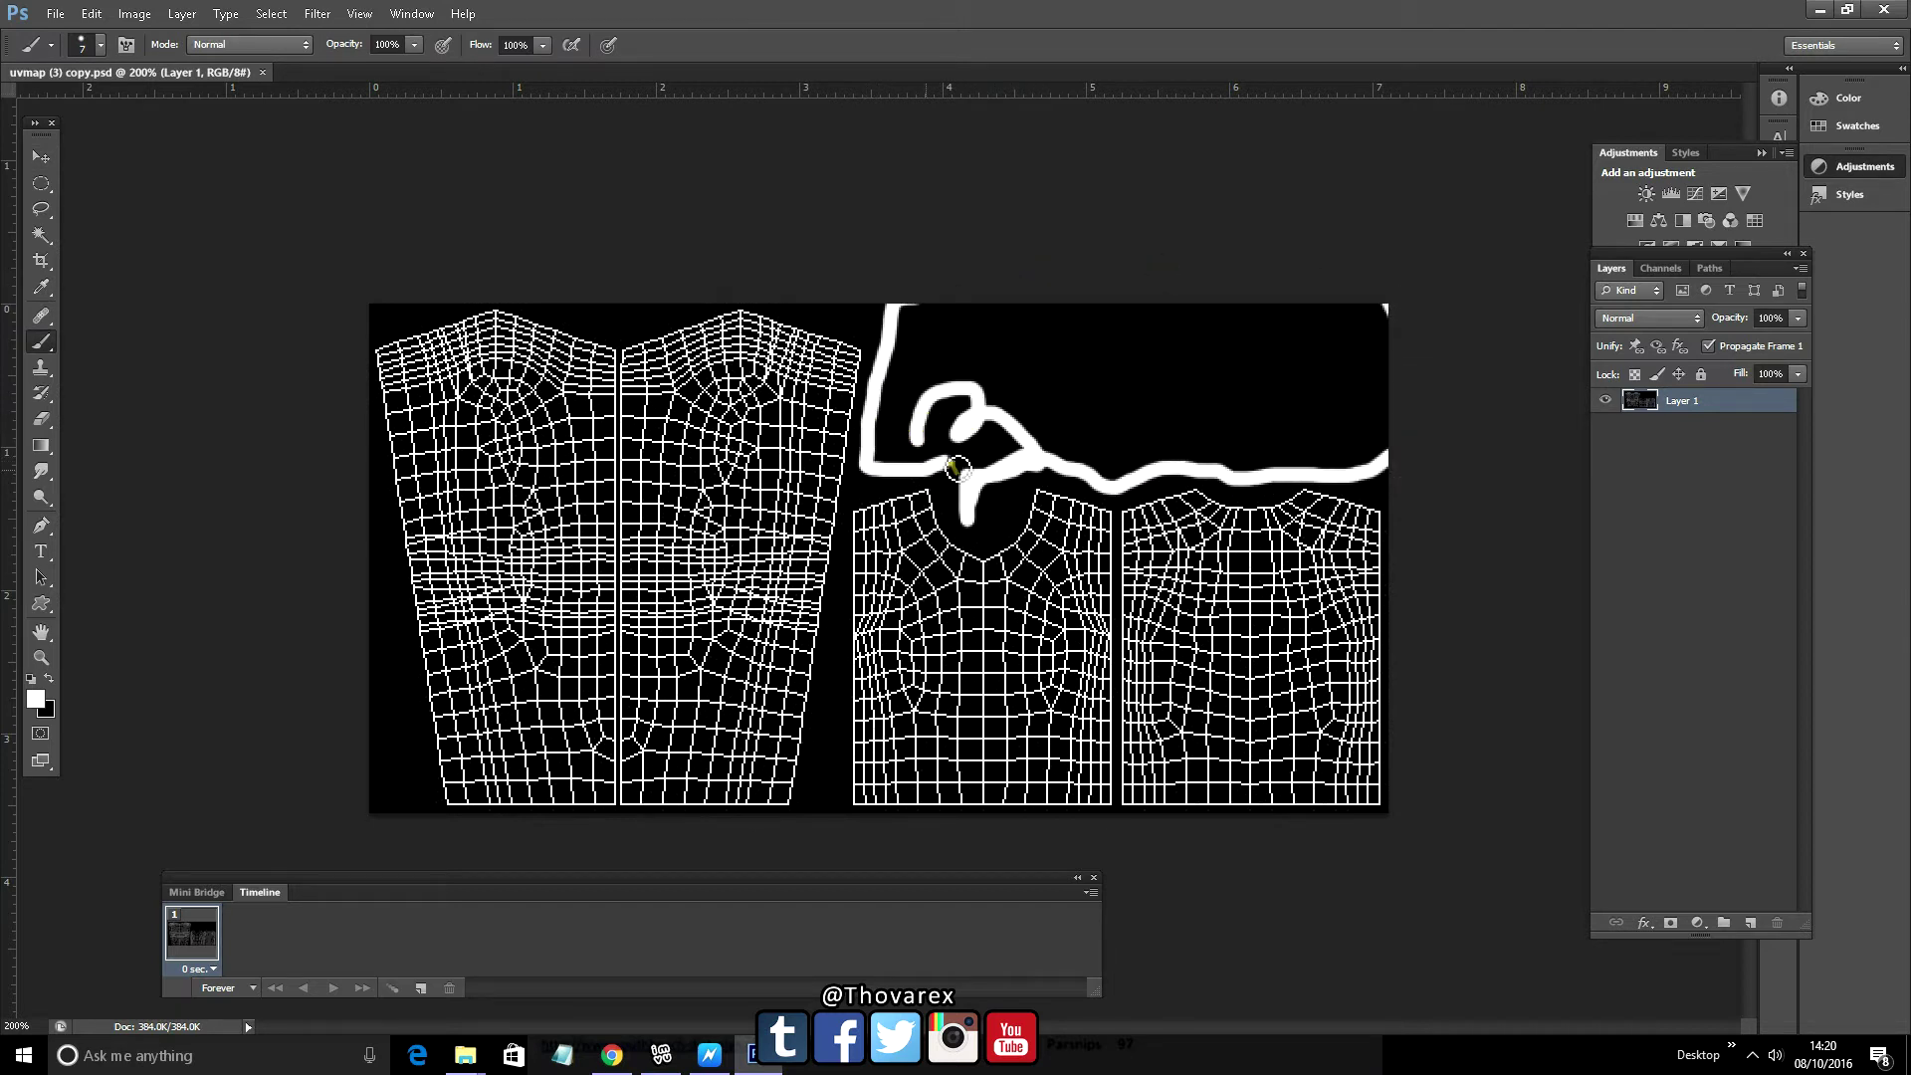
{"action": "mouse_move", "coordinate": [813, 734]}
{"action": "left_mouse_down"}
{"action": "mouse_move", "coordinate": [817, 795]}
{"action": "mouse_move", "coordinate": [832, 722]}
{"action": "left_mouse_up"}
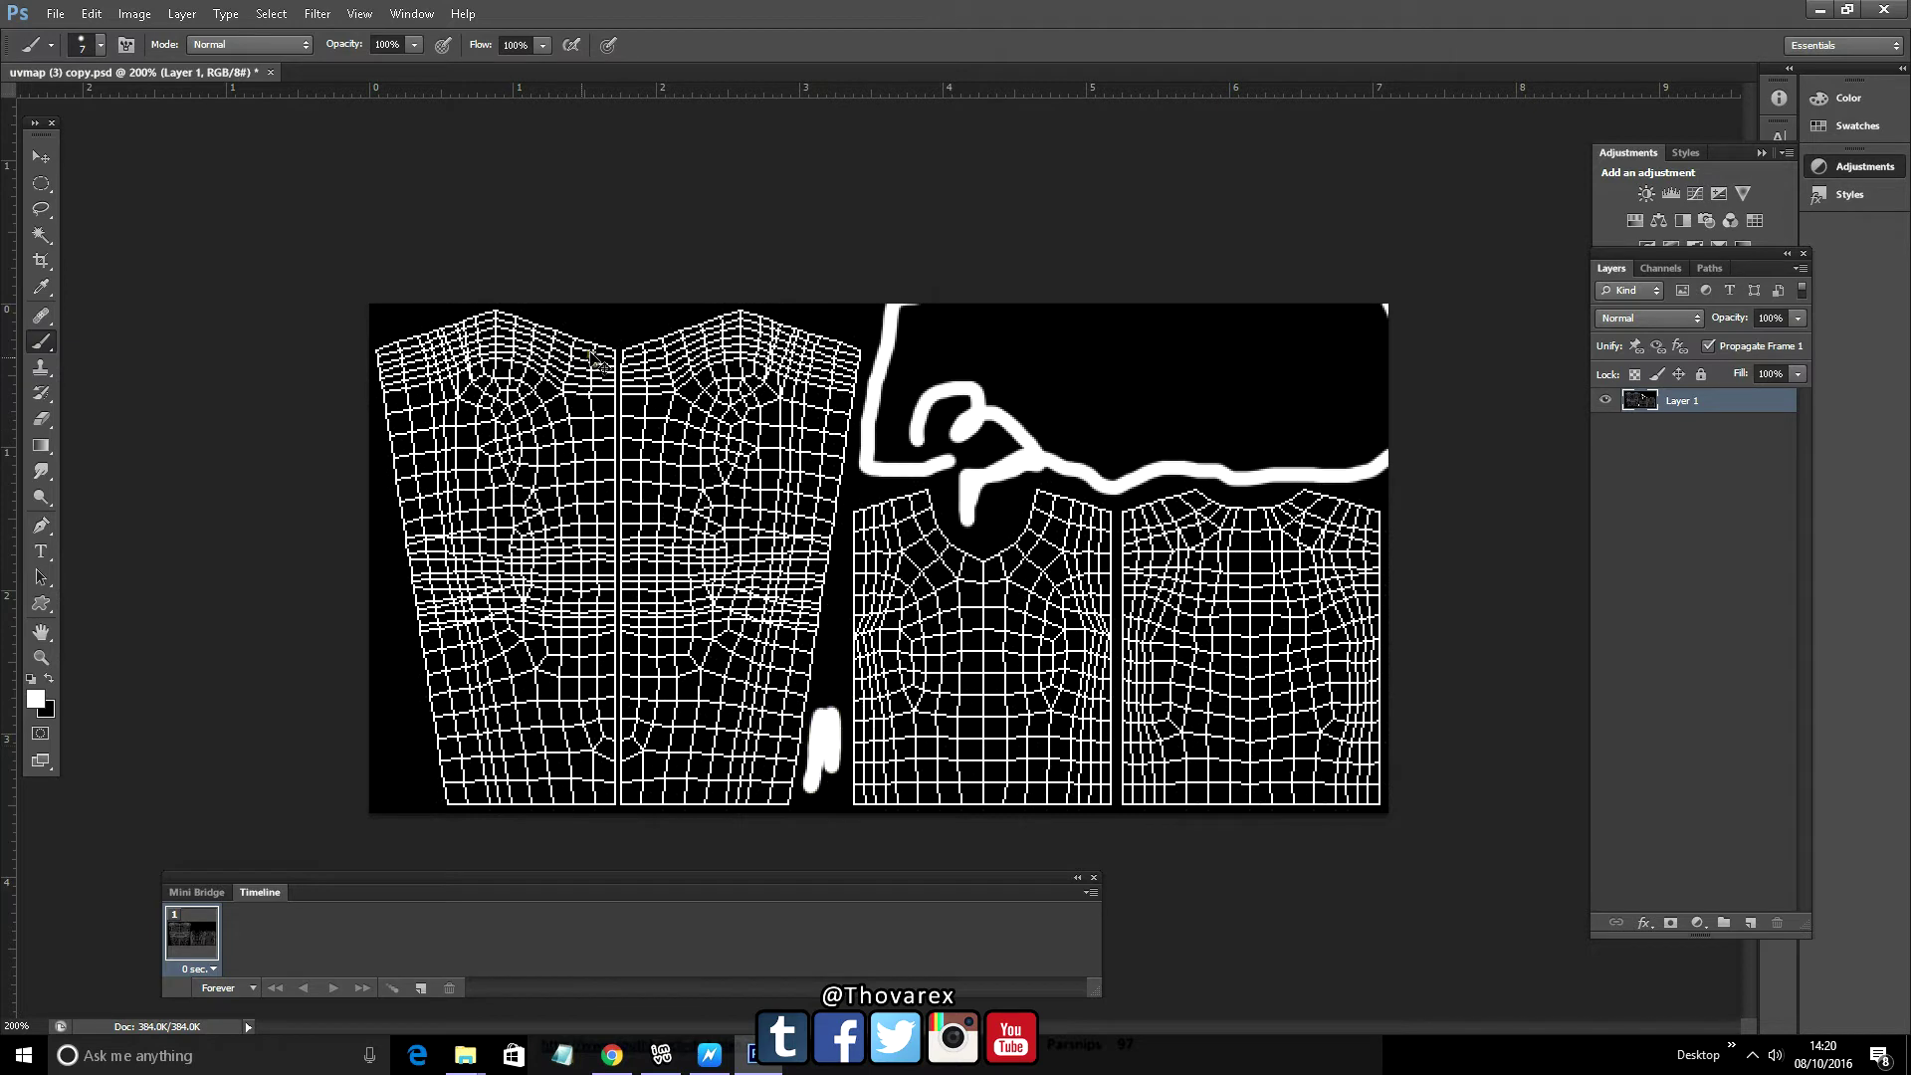
{"action": "left_click", "coordinate": [383, 721]}
{"action": "left_click_drag", "start_coordinate": [395, 792], "coordinate": [383, 706]}
{"action": "key", "text": "ctrl+alt+z"}
{"action": "key", "text": "ctrl+alt+z"}
{"action": "key", "text": "ctrl+alt+z"}
{"action": "key", "text": "ctrl+alt+z"}
{"action": "key", "text": "ctrl+alt+z"}
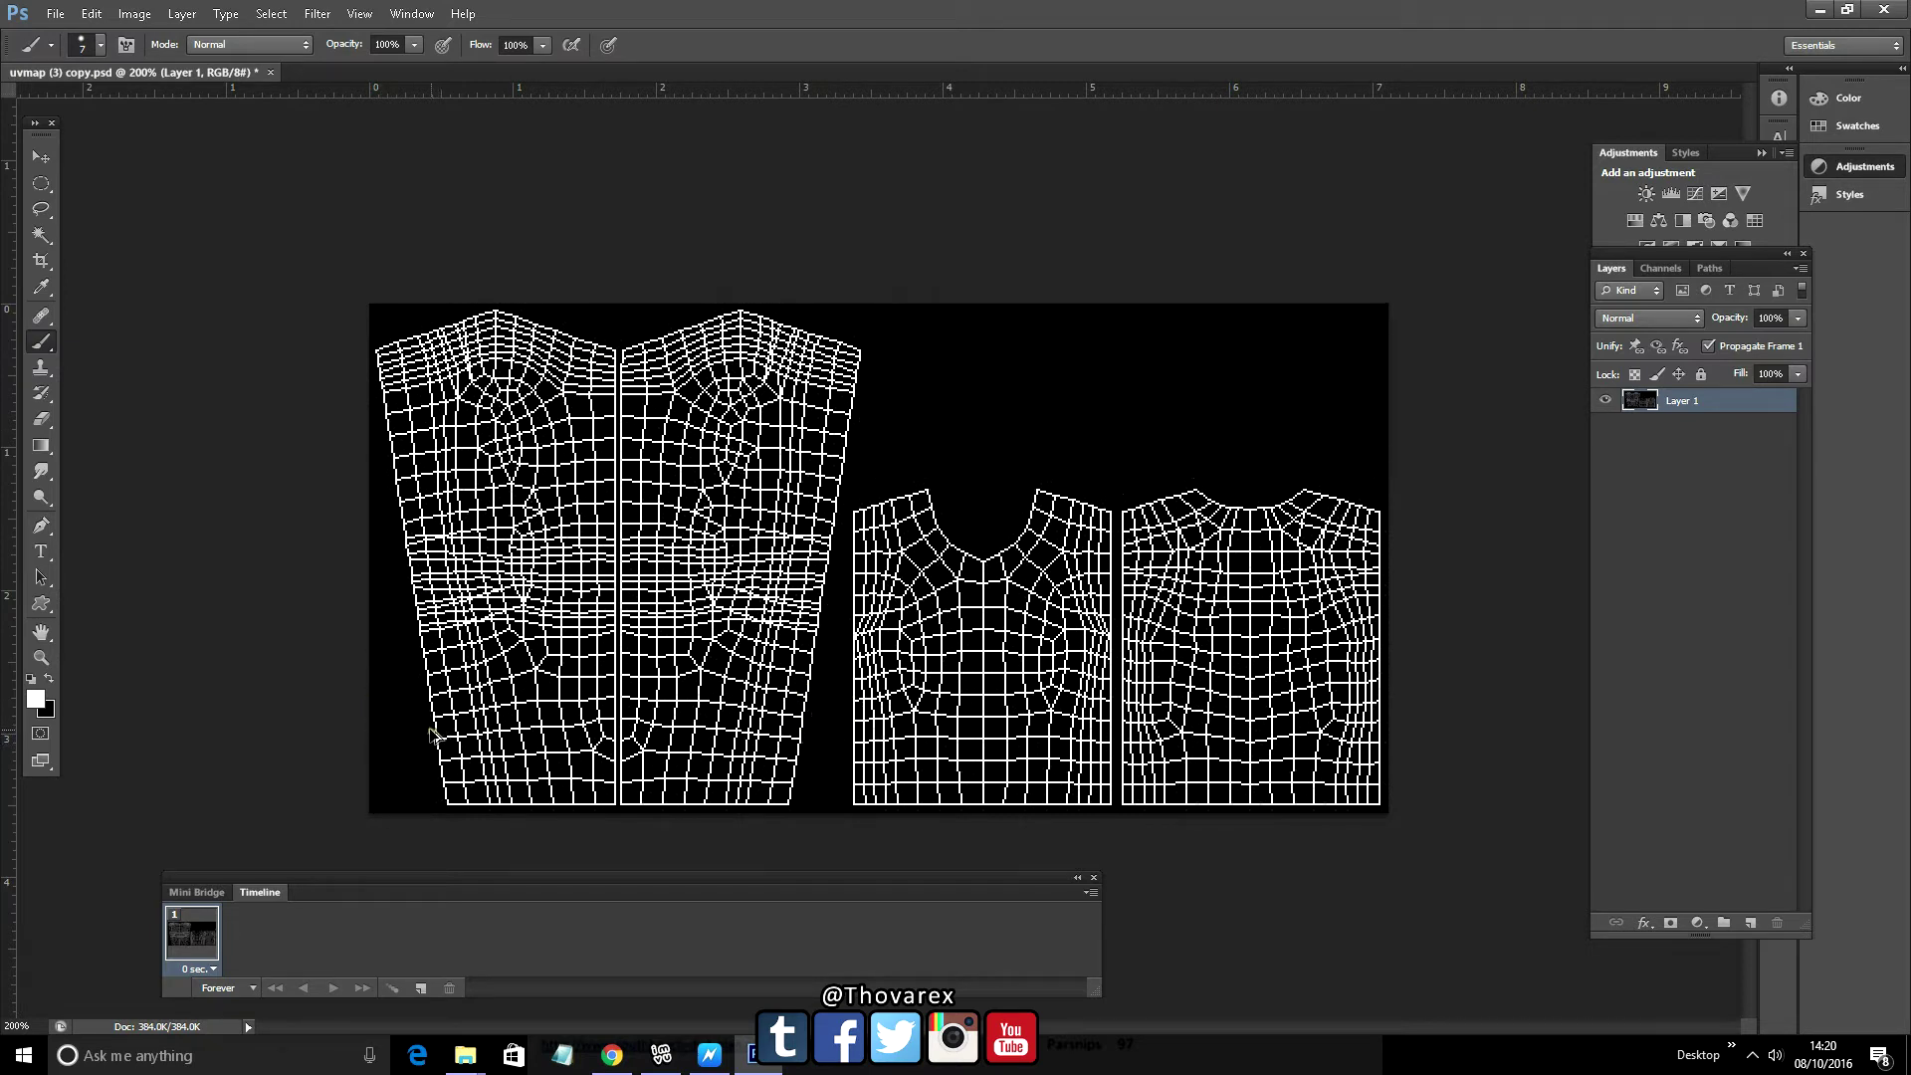
Add a new Layer 2 filled with white beneath the wireframe Layer 1
{"action": "left_click", "coordinate": [41, 183]}
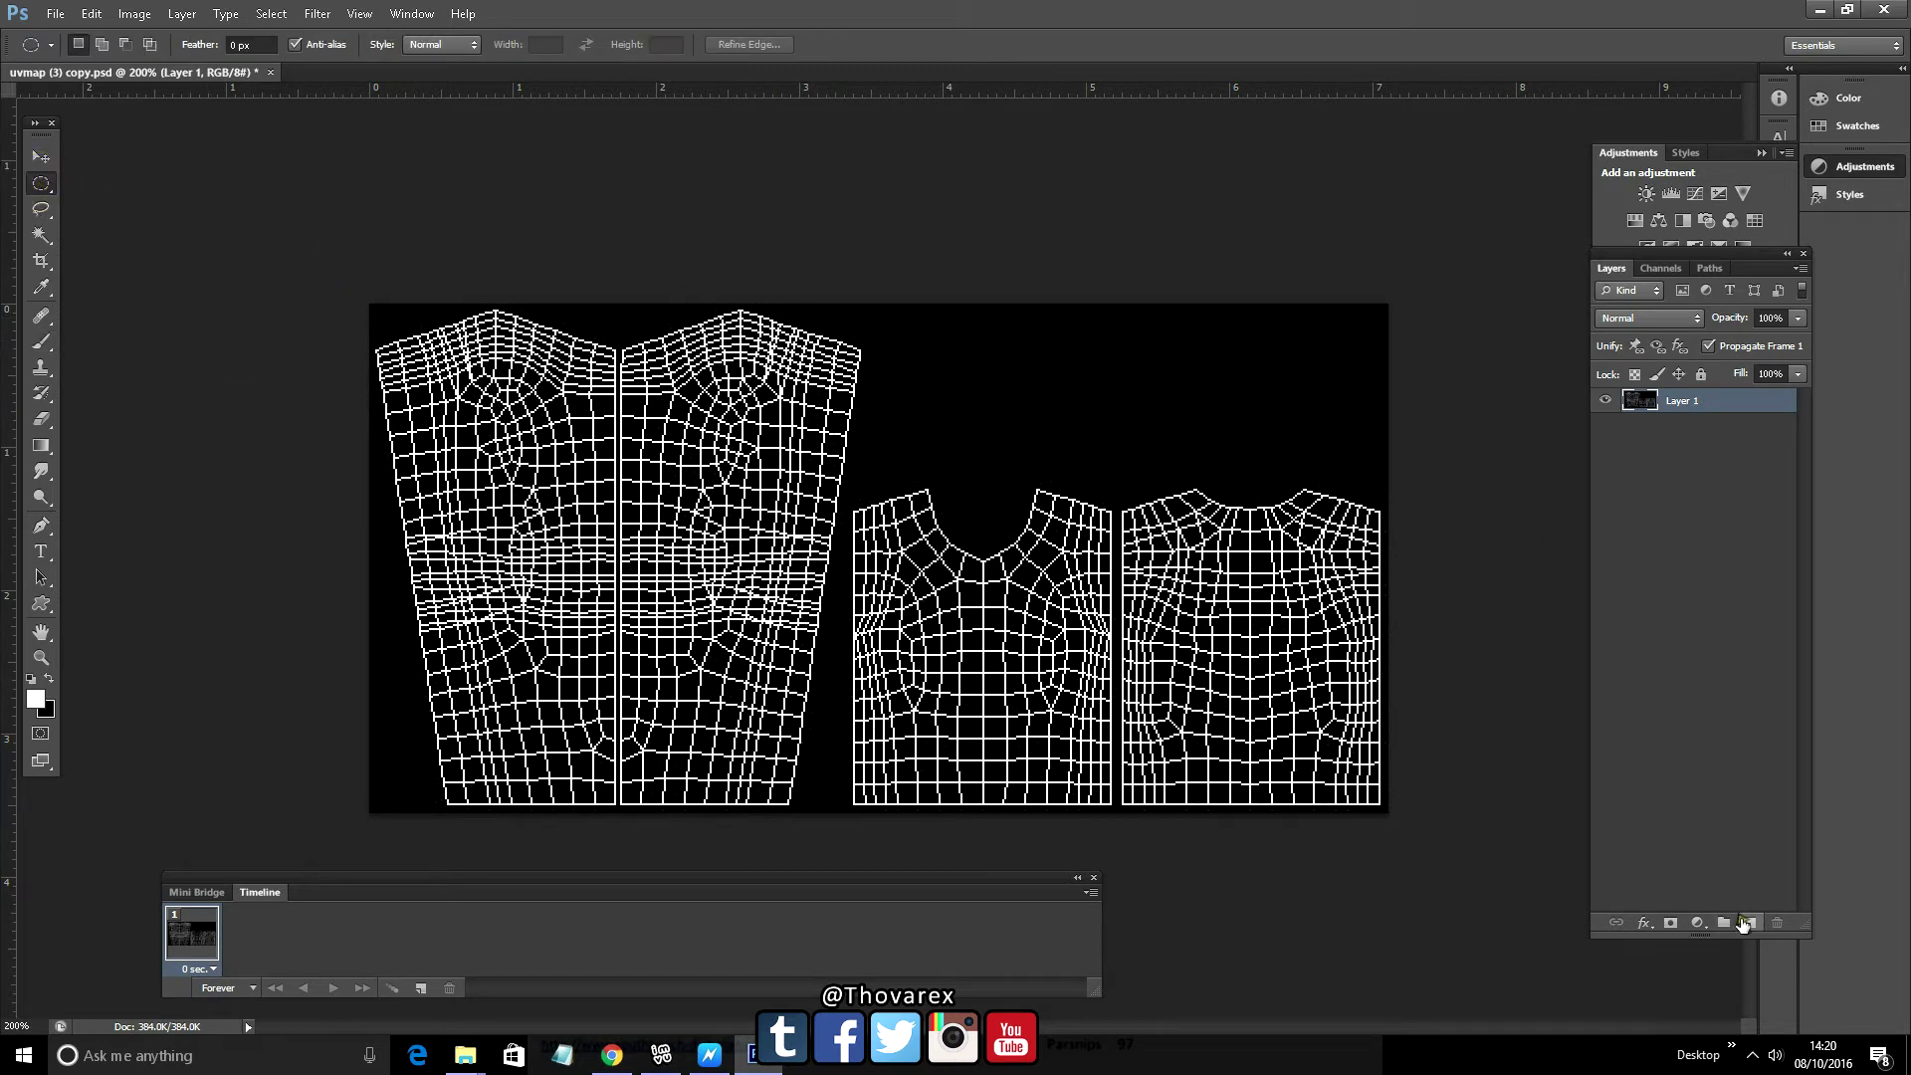
{"action": "key", "text": "b"}
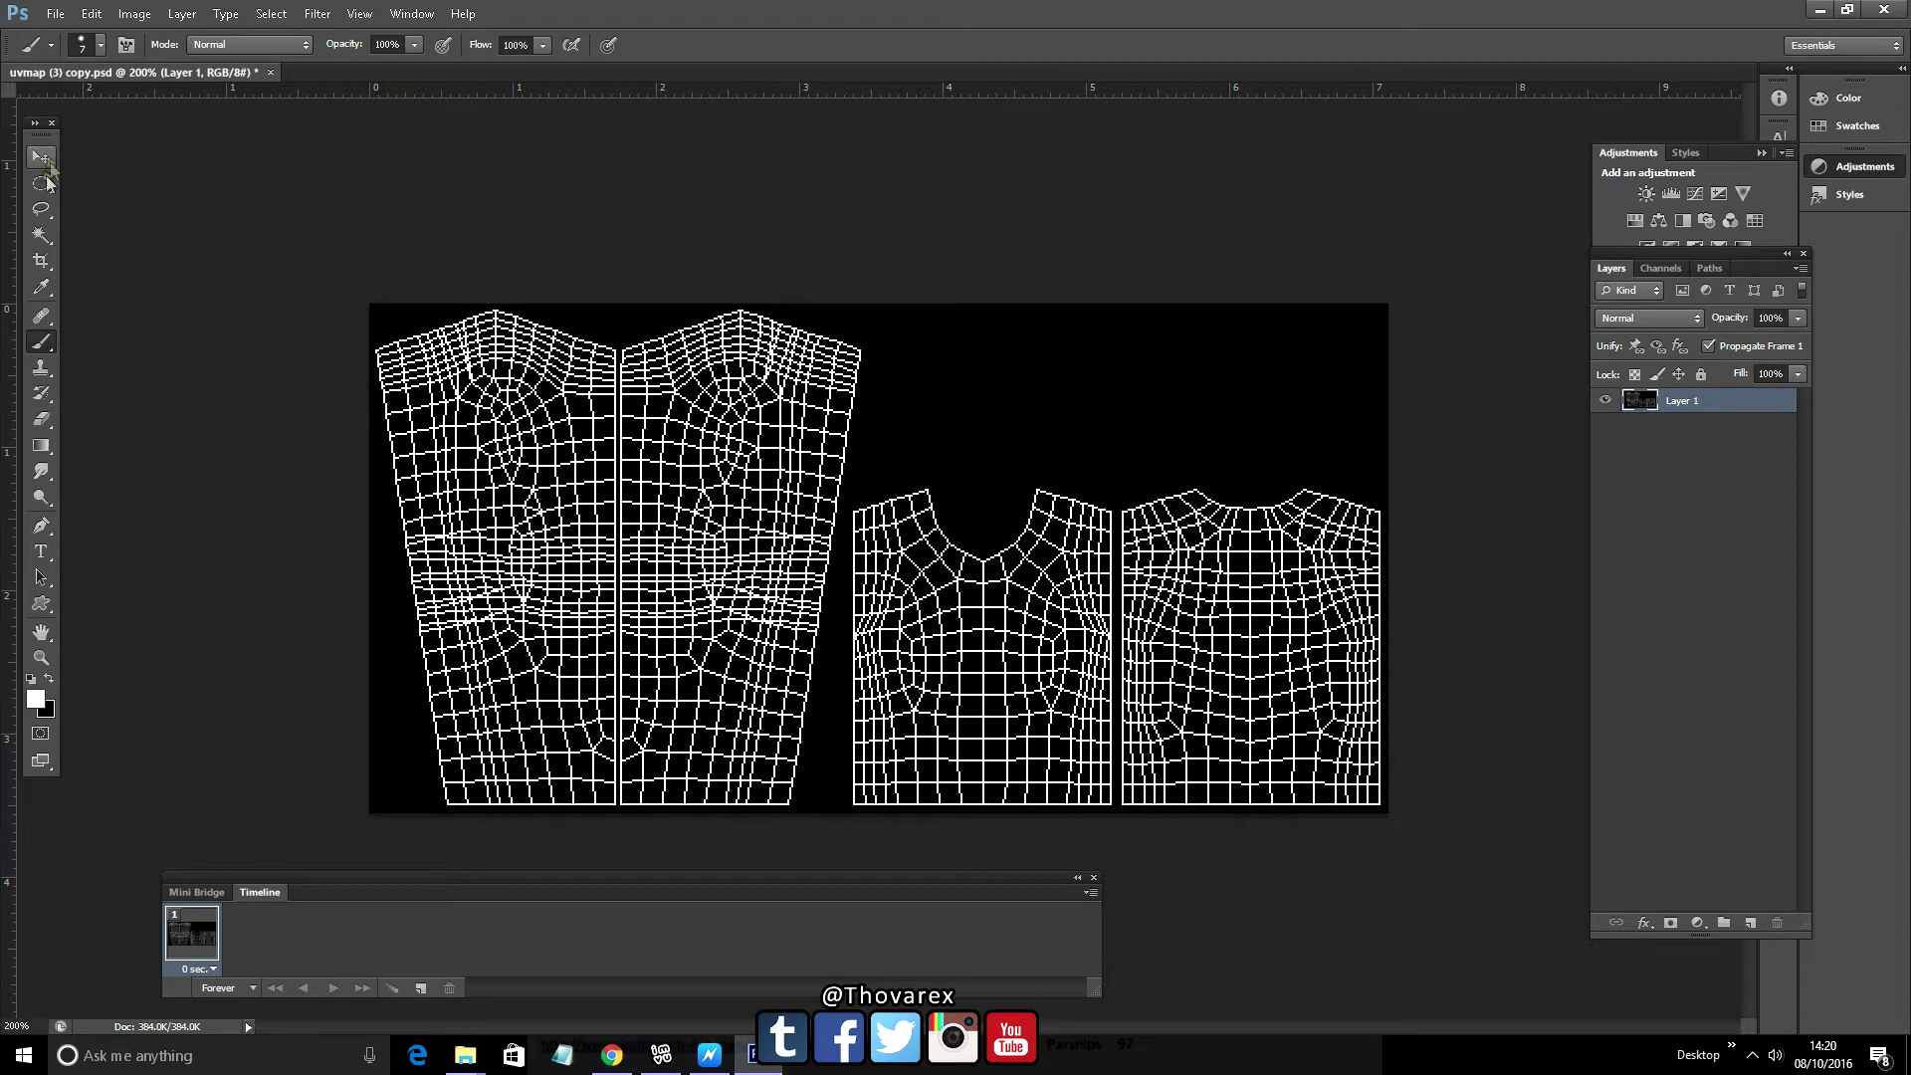
{"action": "left_click", "coordinate": [44, 182]}
{"action": "left_click", "coordinate": [1743, 923]}
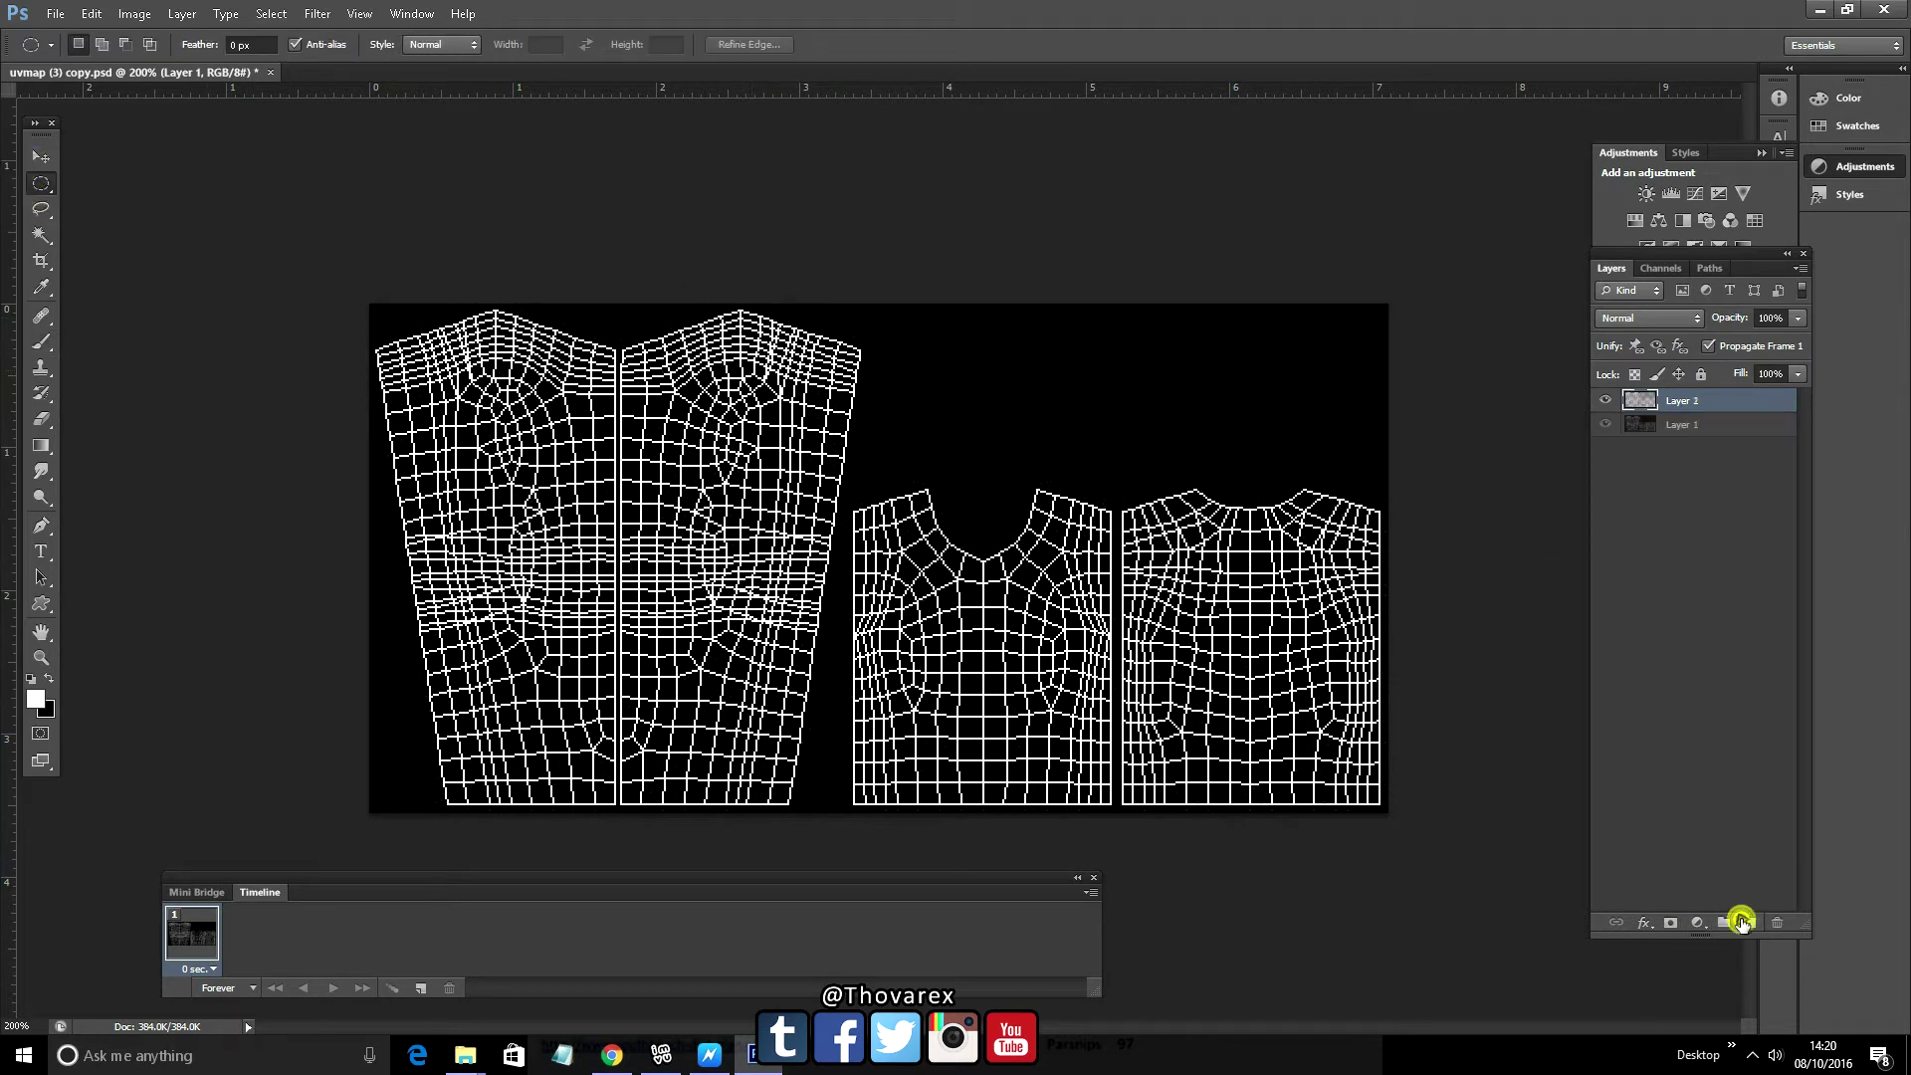
{"action": "key", "text": "alt+BackSpace"}
{"action": "left_click", "coordinate": [1680, 426], "text": "shift"}
{"action": "left_click_drag", "start_coordinate": [1683, 430], "coordinate": [1681, 408]}
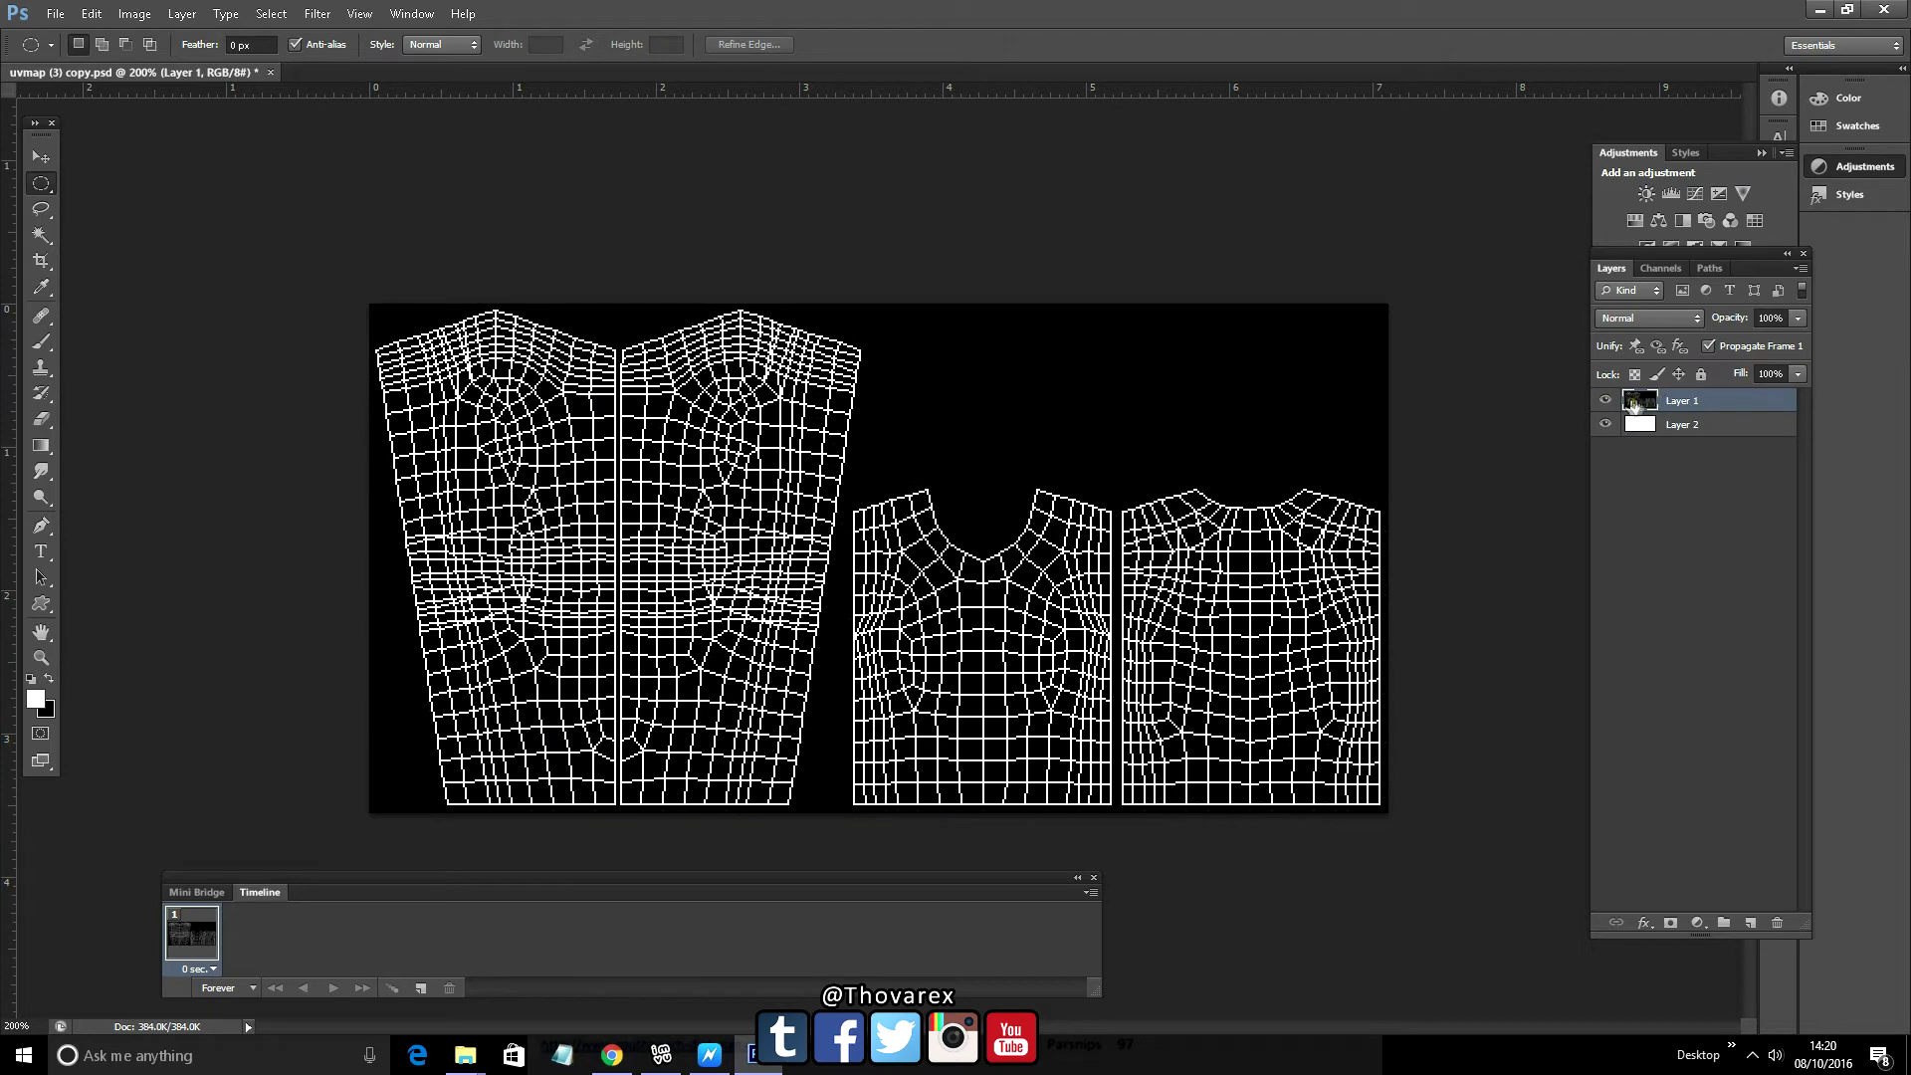
Lower the wireframe layer's opacity to 31% and set the foreground colour to black (000000)
{"action": "left_click", "coordinate": [1798, 318]}
{"action": "left_click_drag", "start_coordinate": [1798, 340], "coordinate": [1729, 340]}
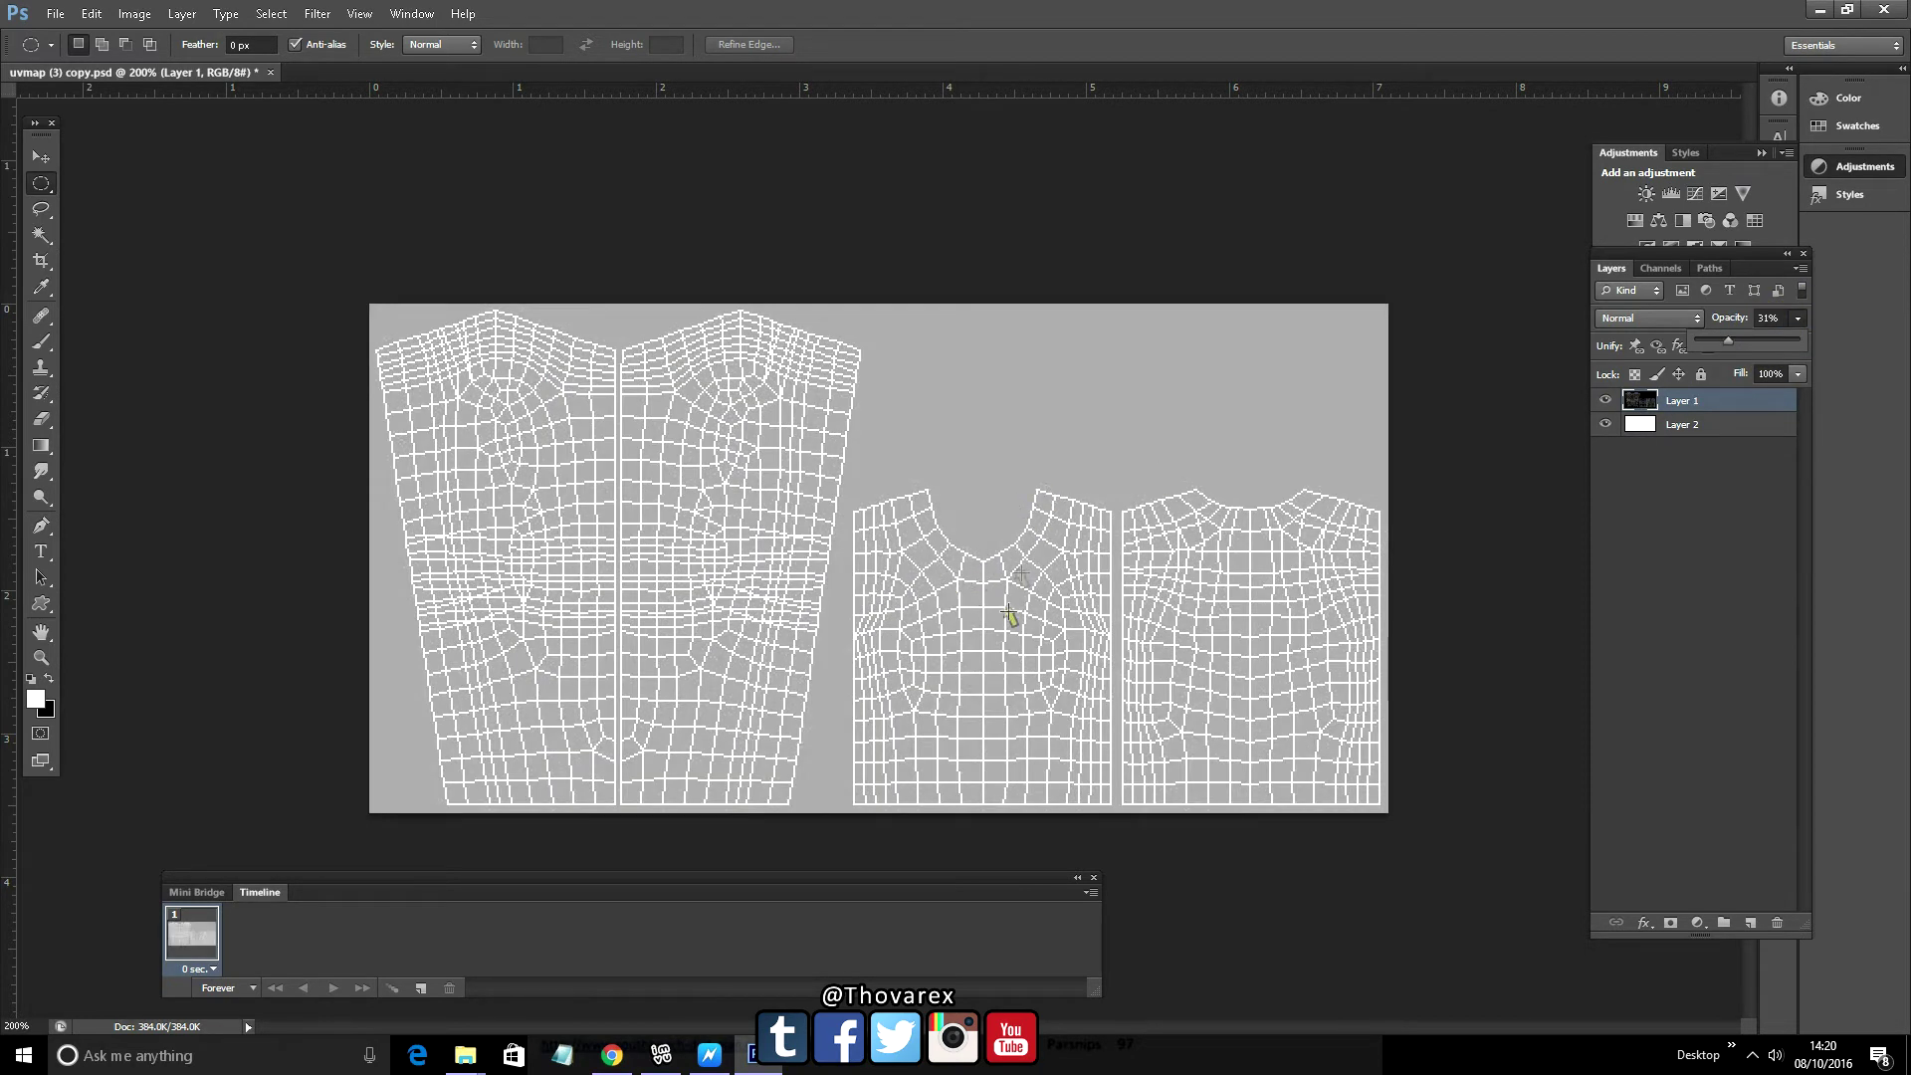
{"action": "left_click", "coordinate": [1682, 424]}
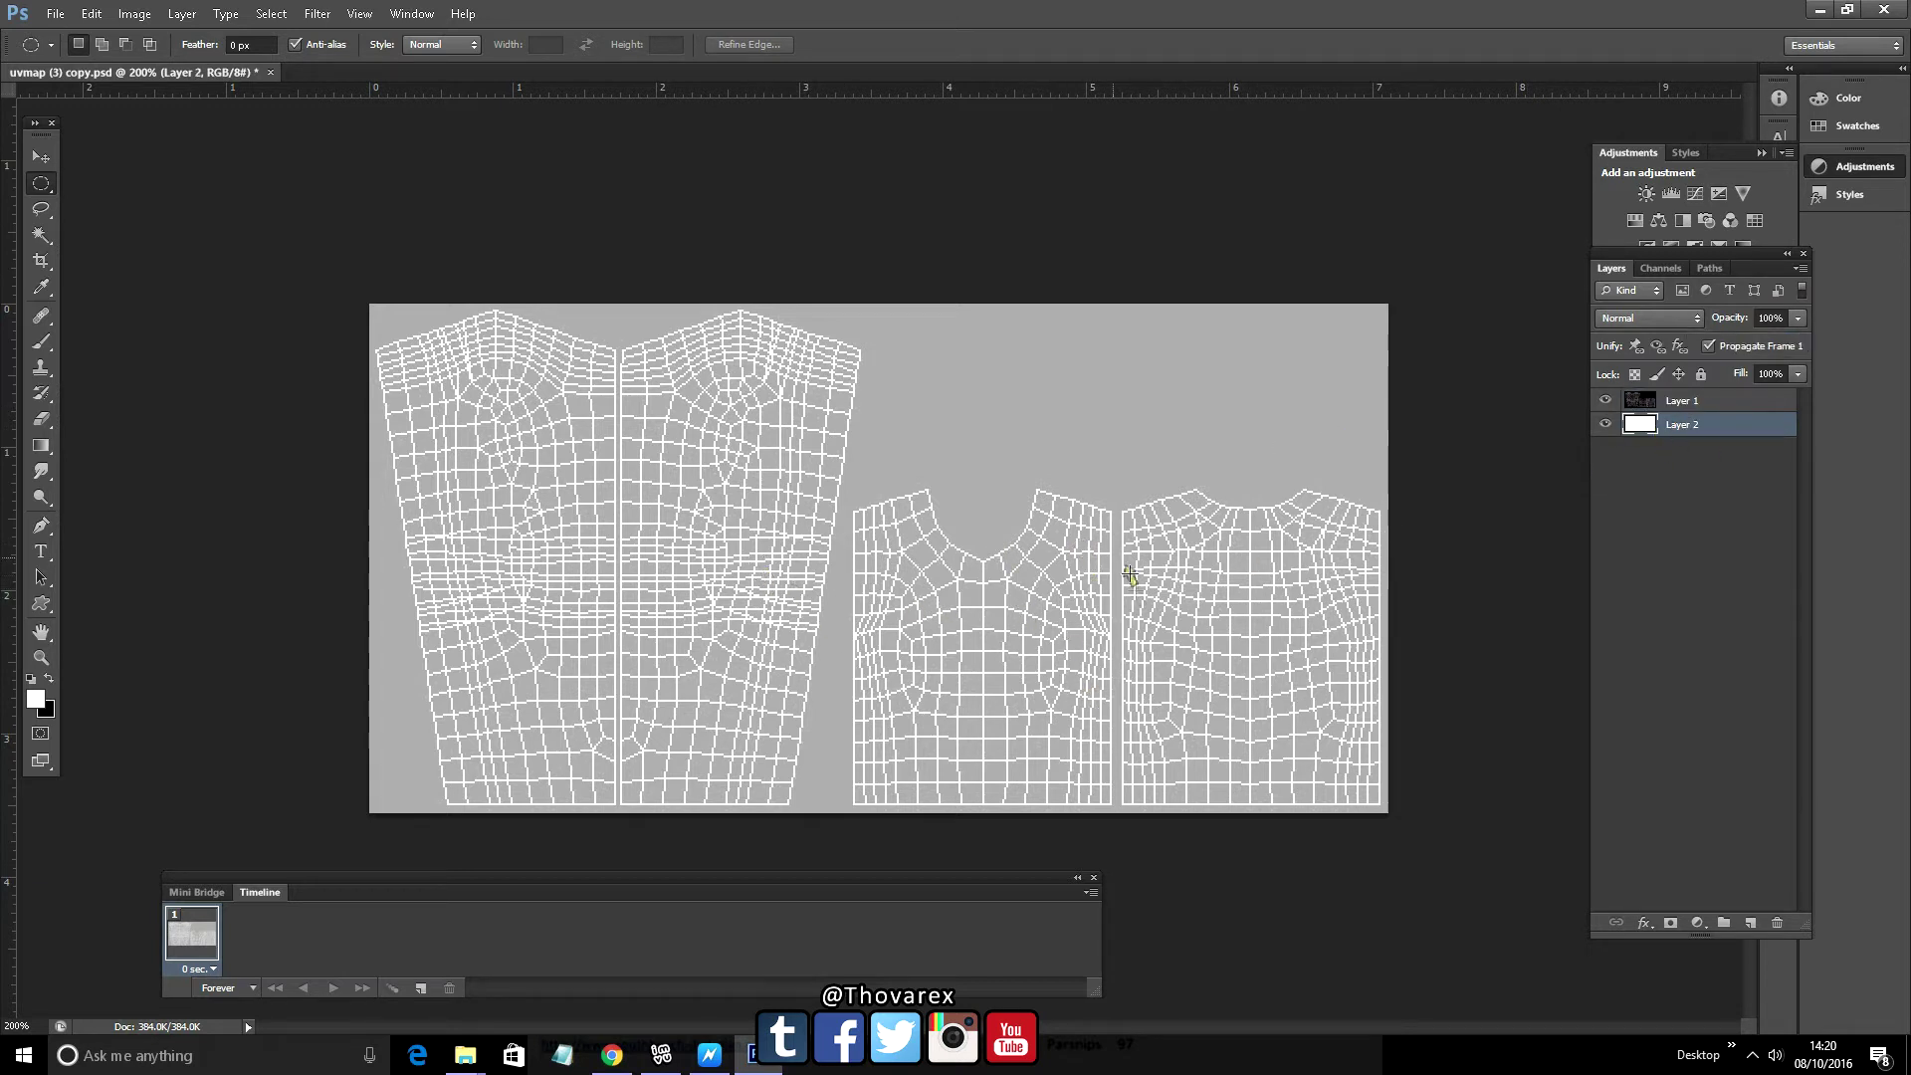
{"action": "left_click", "coordinate": [42, 705]}
{"action": "left_click", "coordinate": [1181, 495]}
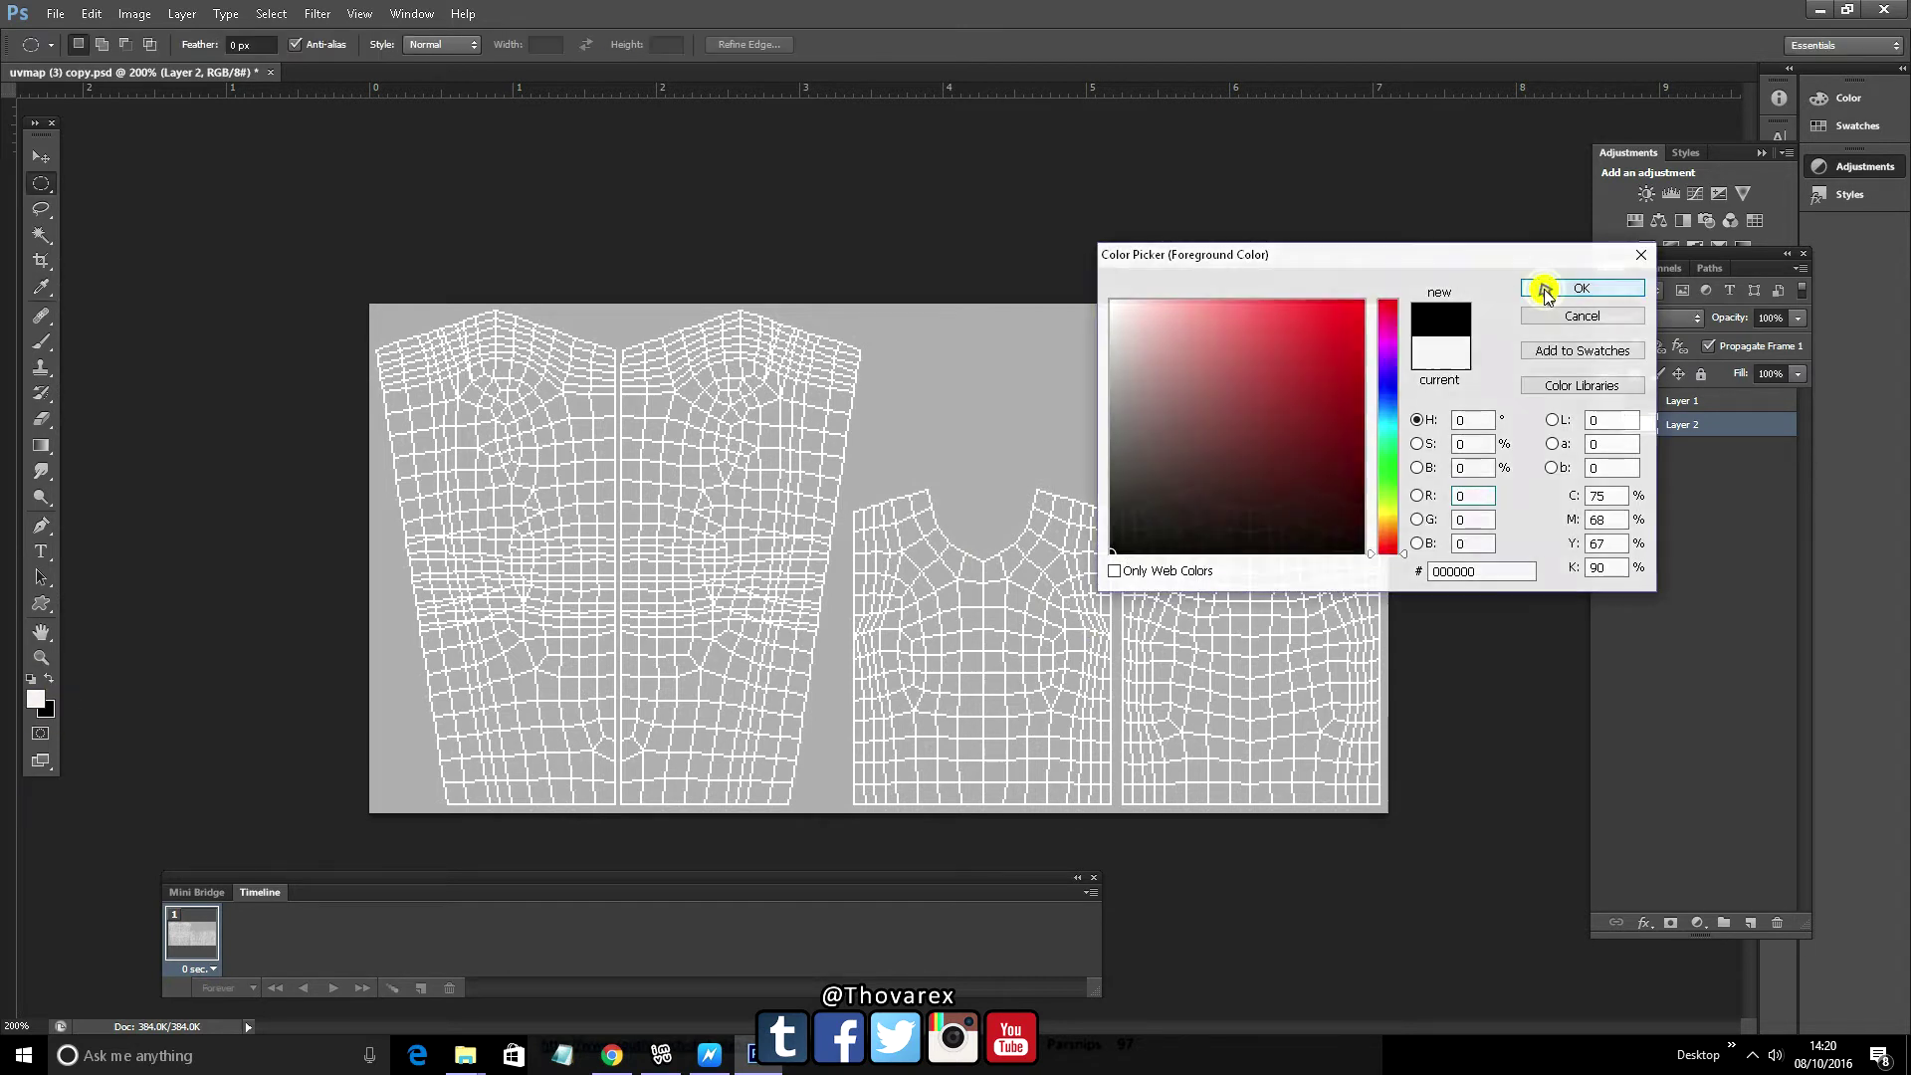
{"action": "left_click", "coordinate": [1600, 273]}
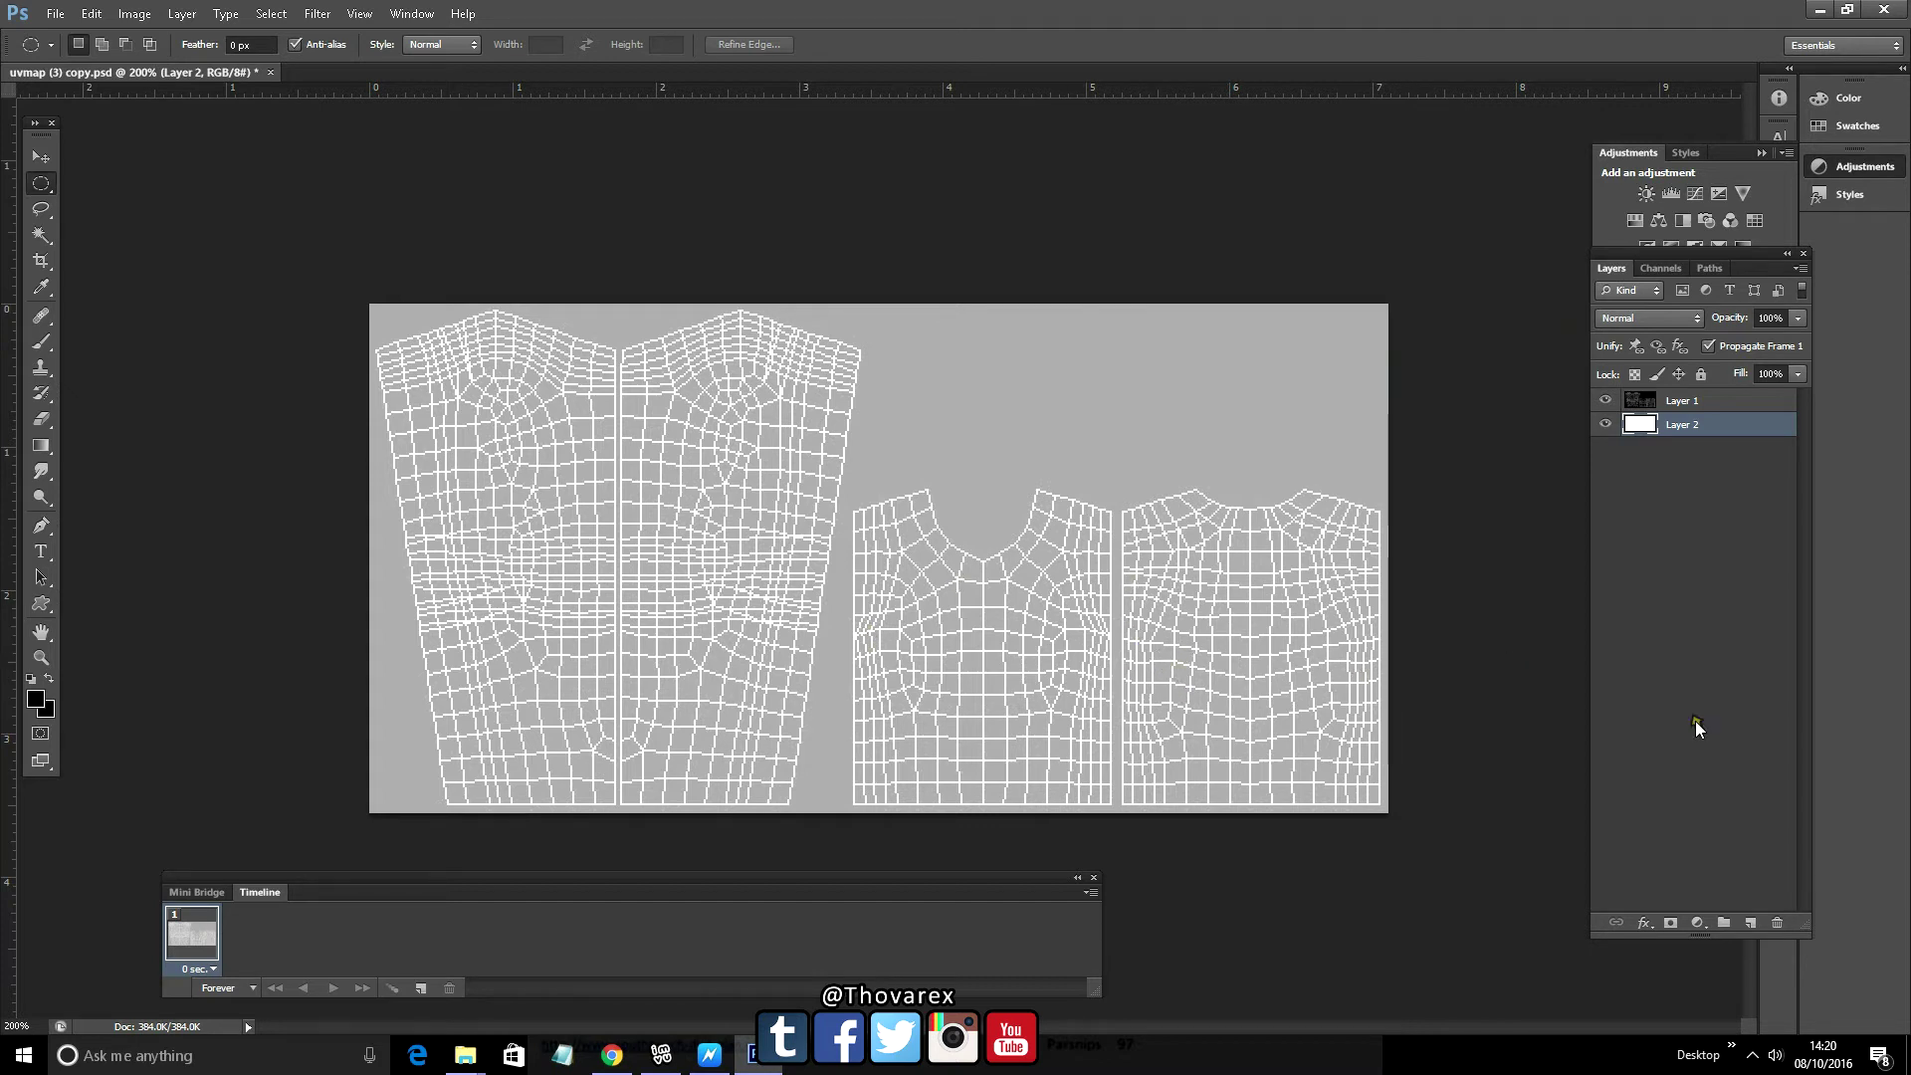
On a new Layer 3, fill four sleeve circles and a wide body band with black
{"action": "left_click", "coordinate": [1753, 923]}
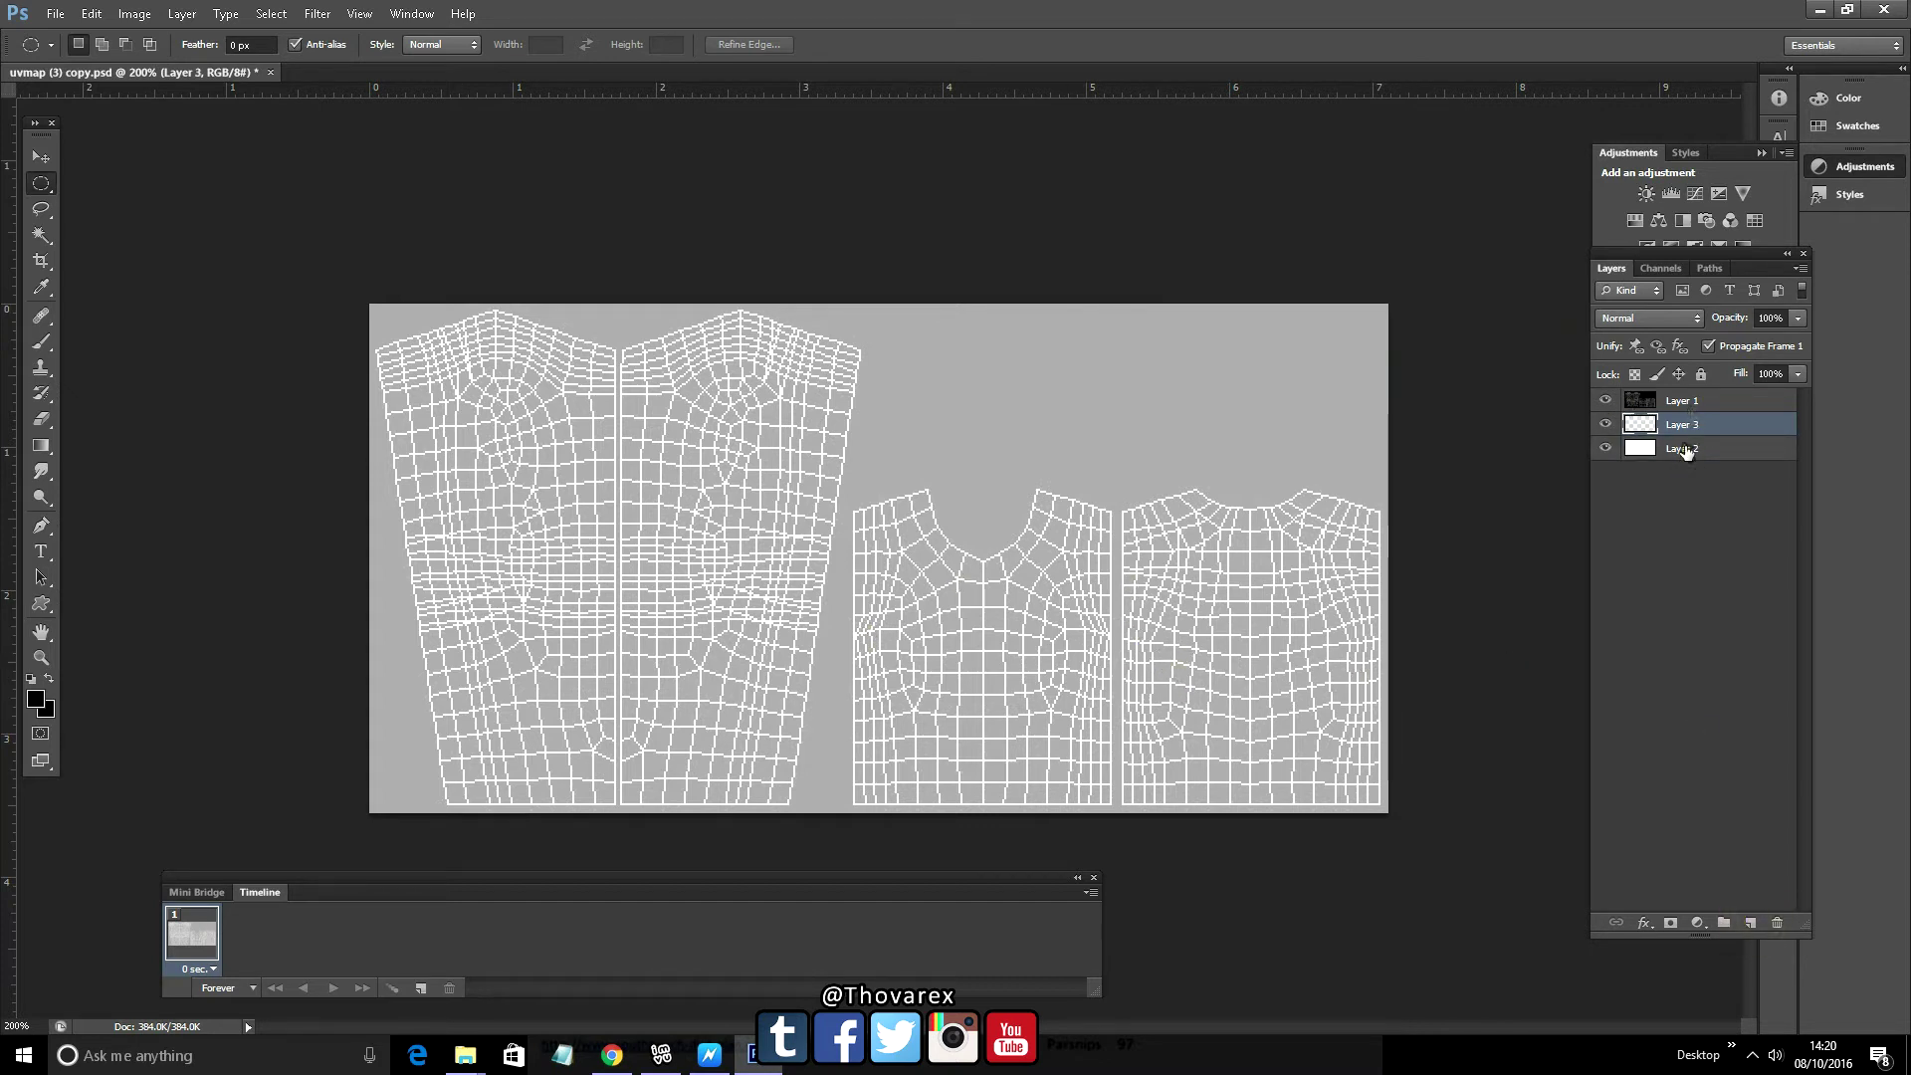
{"action": "left_click_drag", "start_coordinate": [684, 449], "coordinate": [754, 517]}
{"action": "left_click_drag", "start_coordinate": [657, 632], "coordinate": [731, 701]}
{"action": "left_click_drag", "start_coordinate": [545, 759], "coordinate": [539, 755]}
{"action": "left_click_drag", "start_coordinate": [469, 418], "coordinate": [551, 498]}
{"action": "left_click_drag", "start_coordinate": [999, 741], "coordinate": [1218, 786]}
{"action": "key", "text": "alt+BackSpace"}
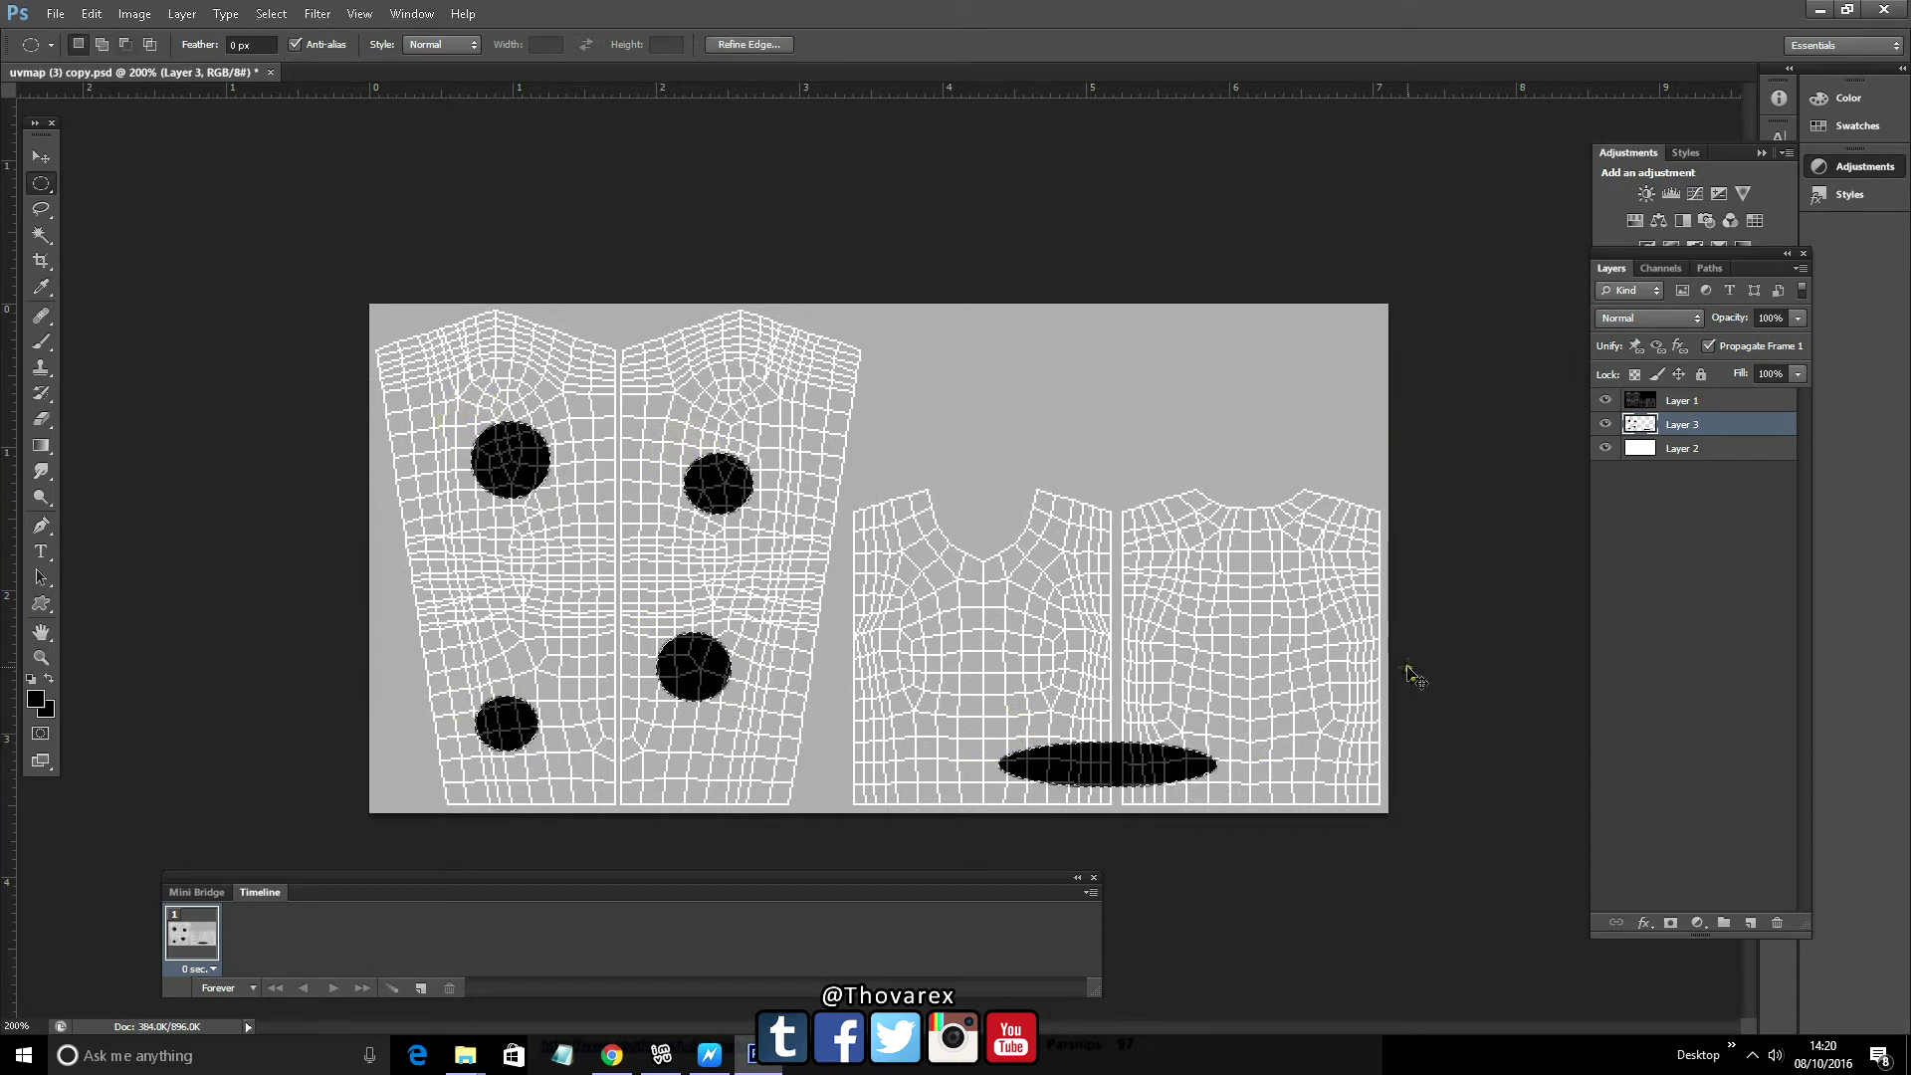
Hide the wireframe layer and save the map as JPEG over the existing 'opacity' file
{"action": "left_click", "coordinate": [1604, 400]}
{"action": "key", "text": "ctrl+shift+s"}
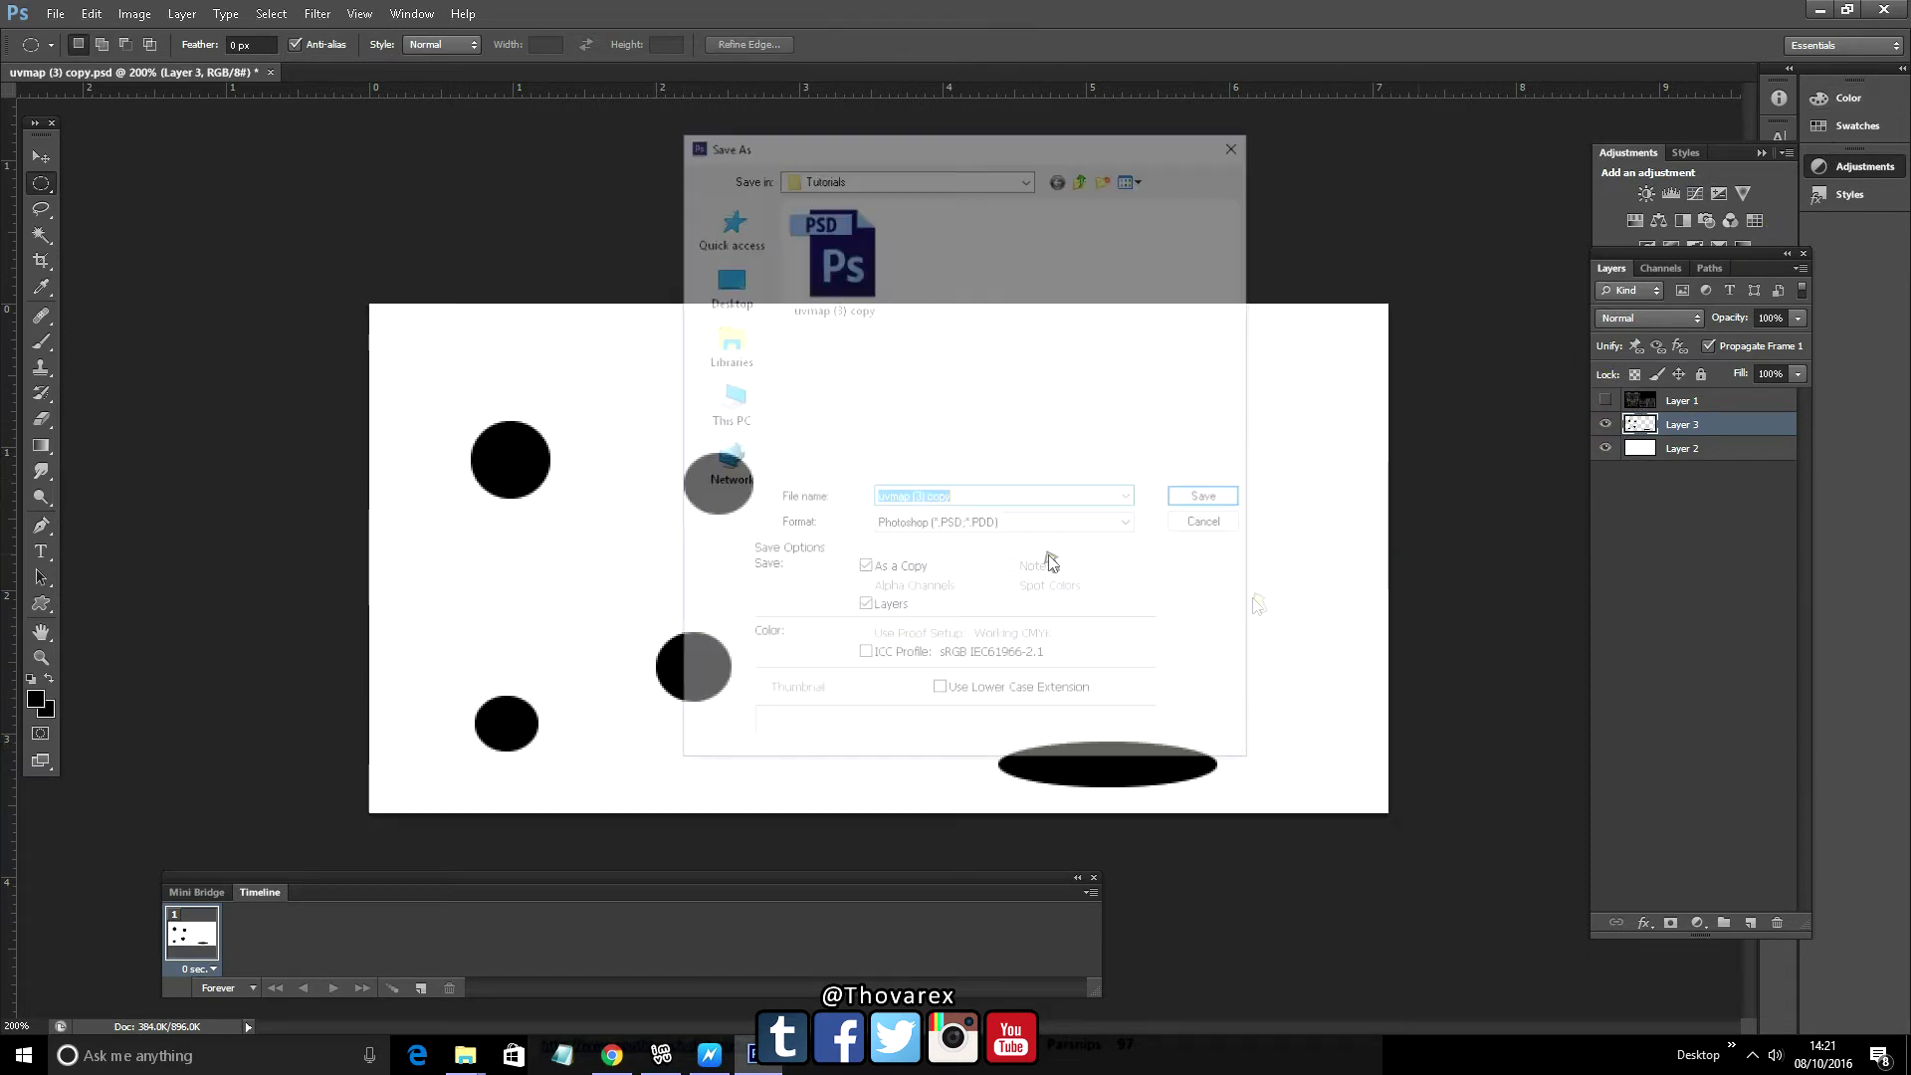
{"action": "left_click", "coordinate": [1004, 523]}
{"action": "left_click", "coordinate": [956, 637]}
{"action": "double_click", "coordinate": [833, 273]}
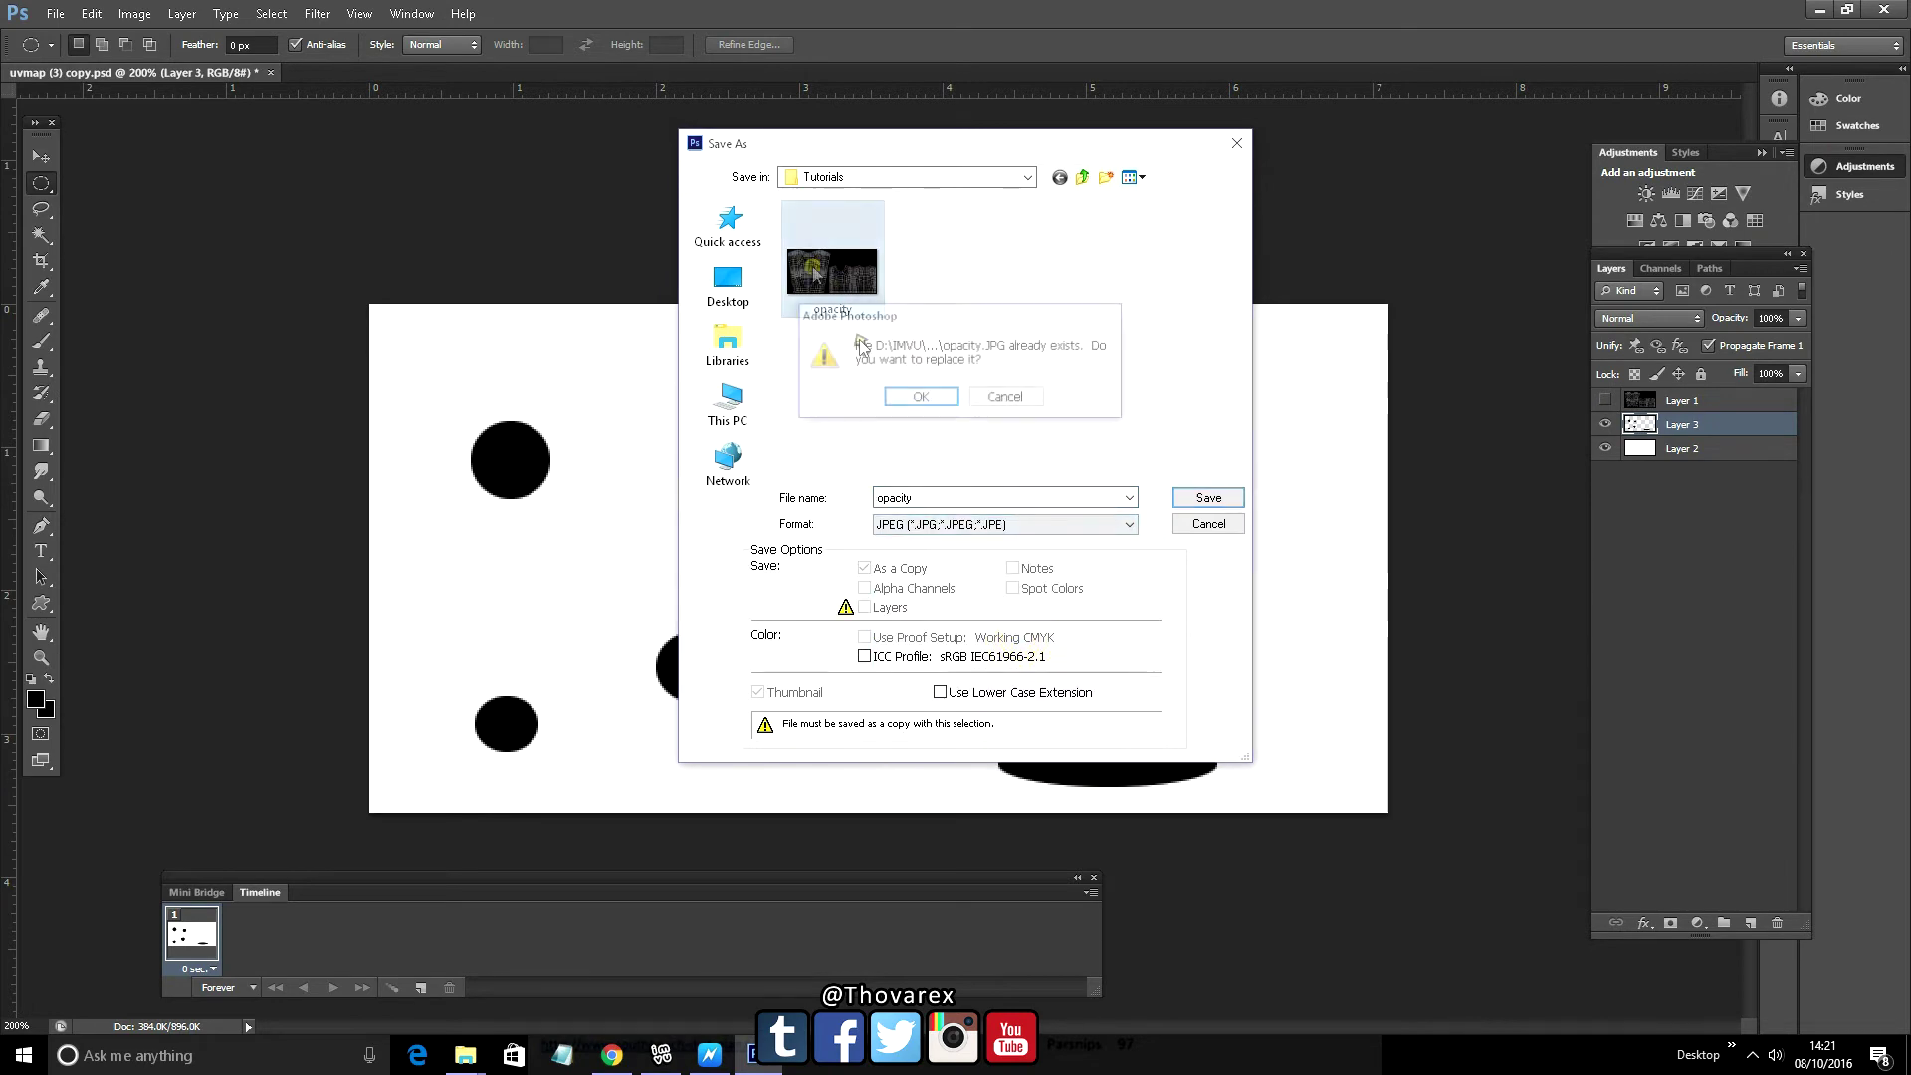
{"action": "left_click", "coordinate": [921, 396]}
{"action": "left_click", "coordinate": [1075, 171]}
Use 'Derive from product' under Creator Tools on the SAL | Basic Top page
{"action": "left_click", "coordinate": [609, 1055]}
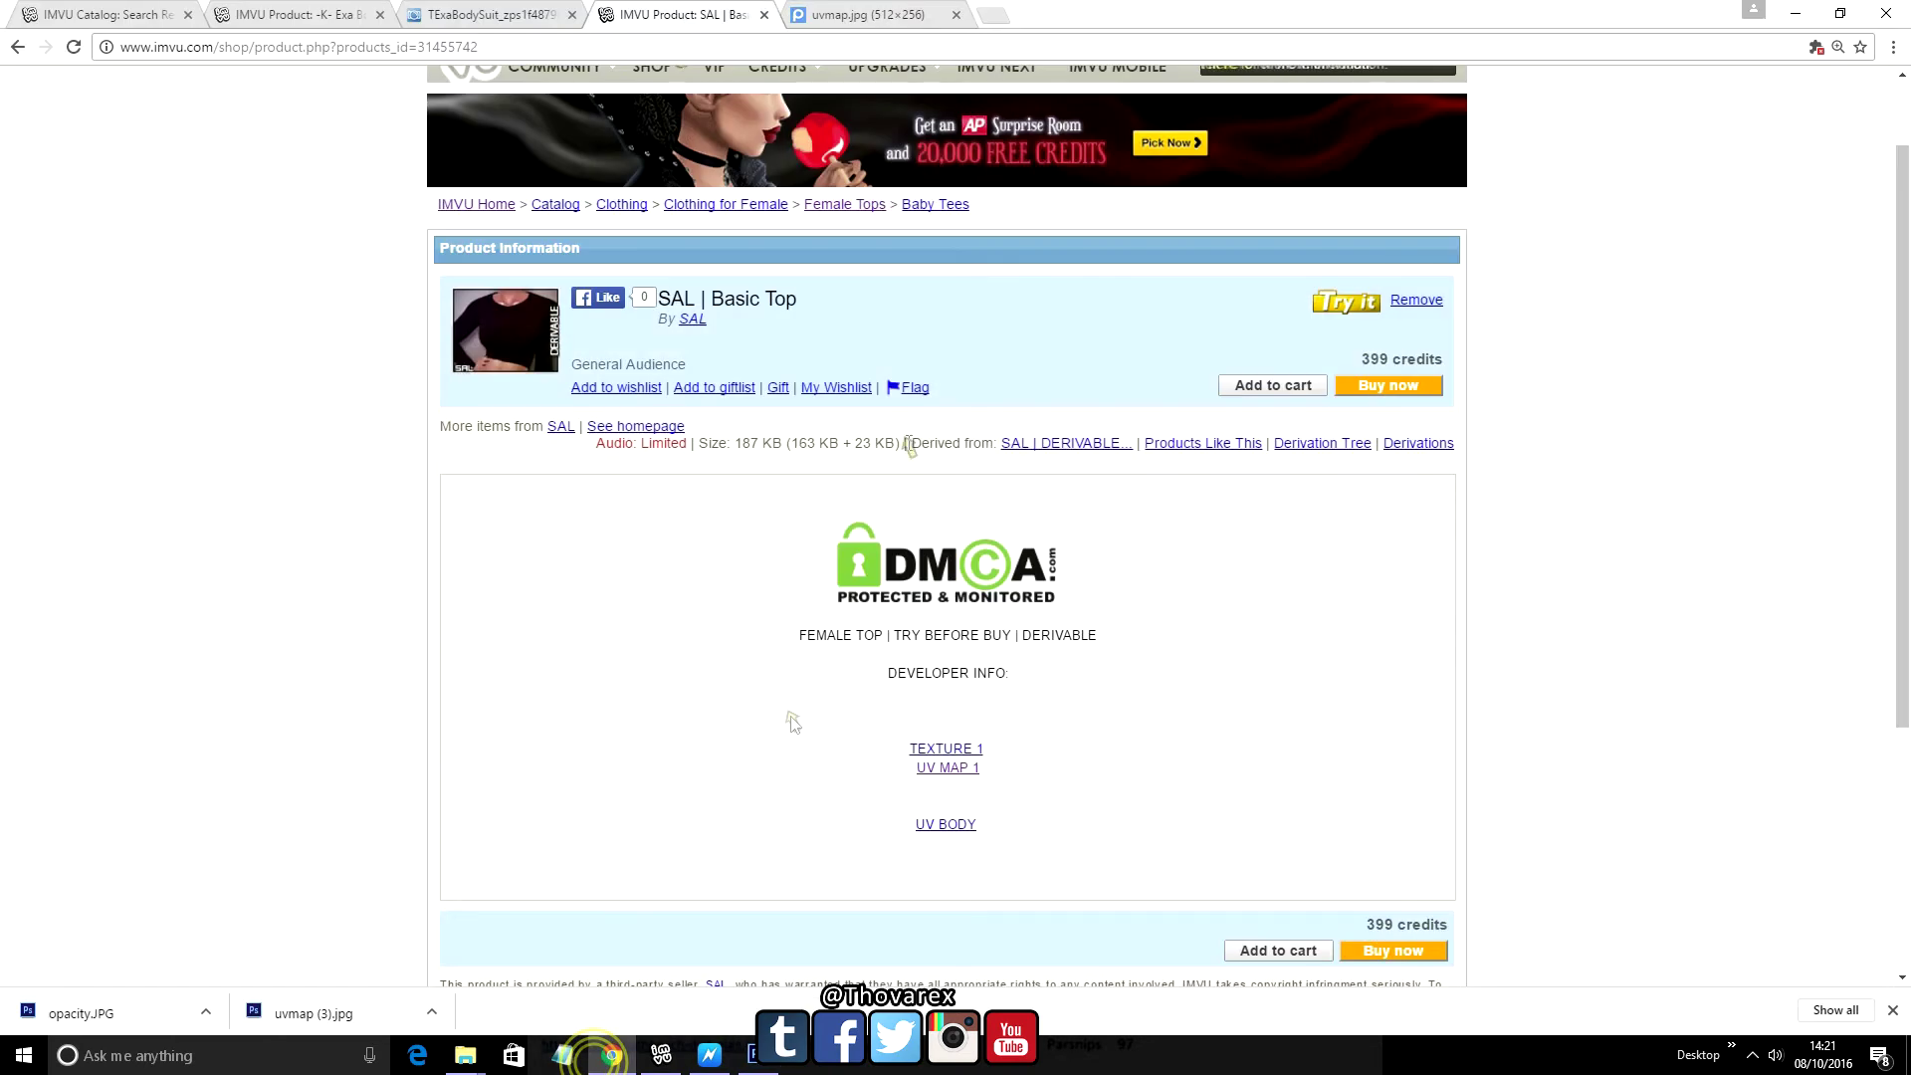
{"action": "scroll", "coordinate": [941, 679], "scroll_direction": "down", "scroll_amount": 4}
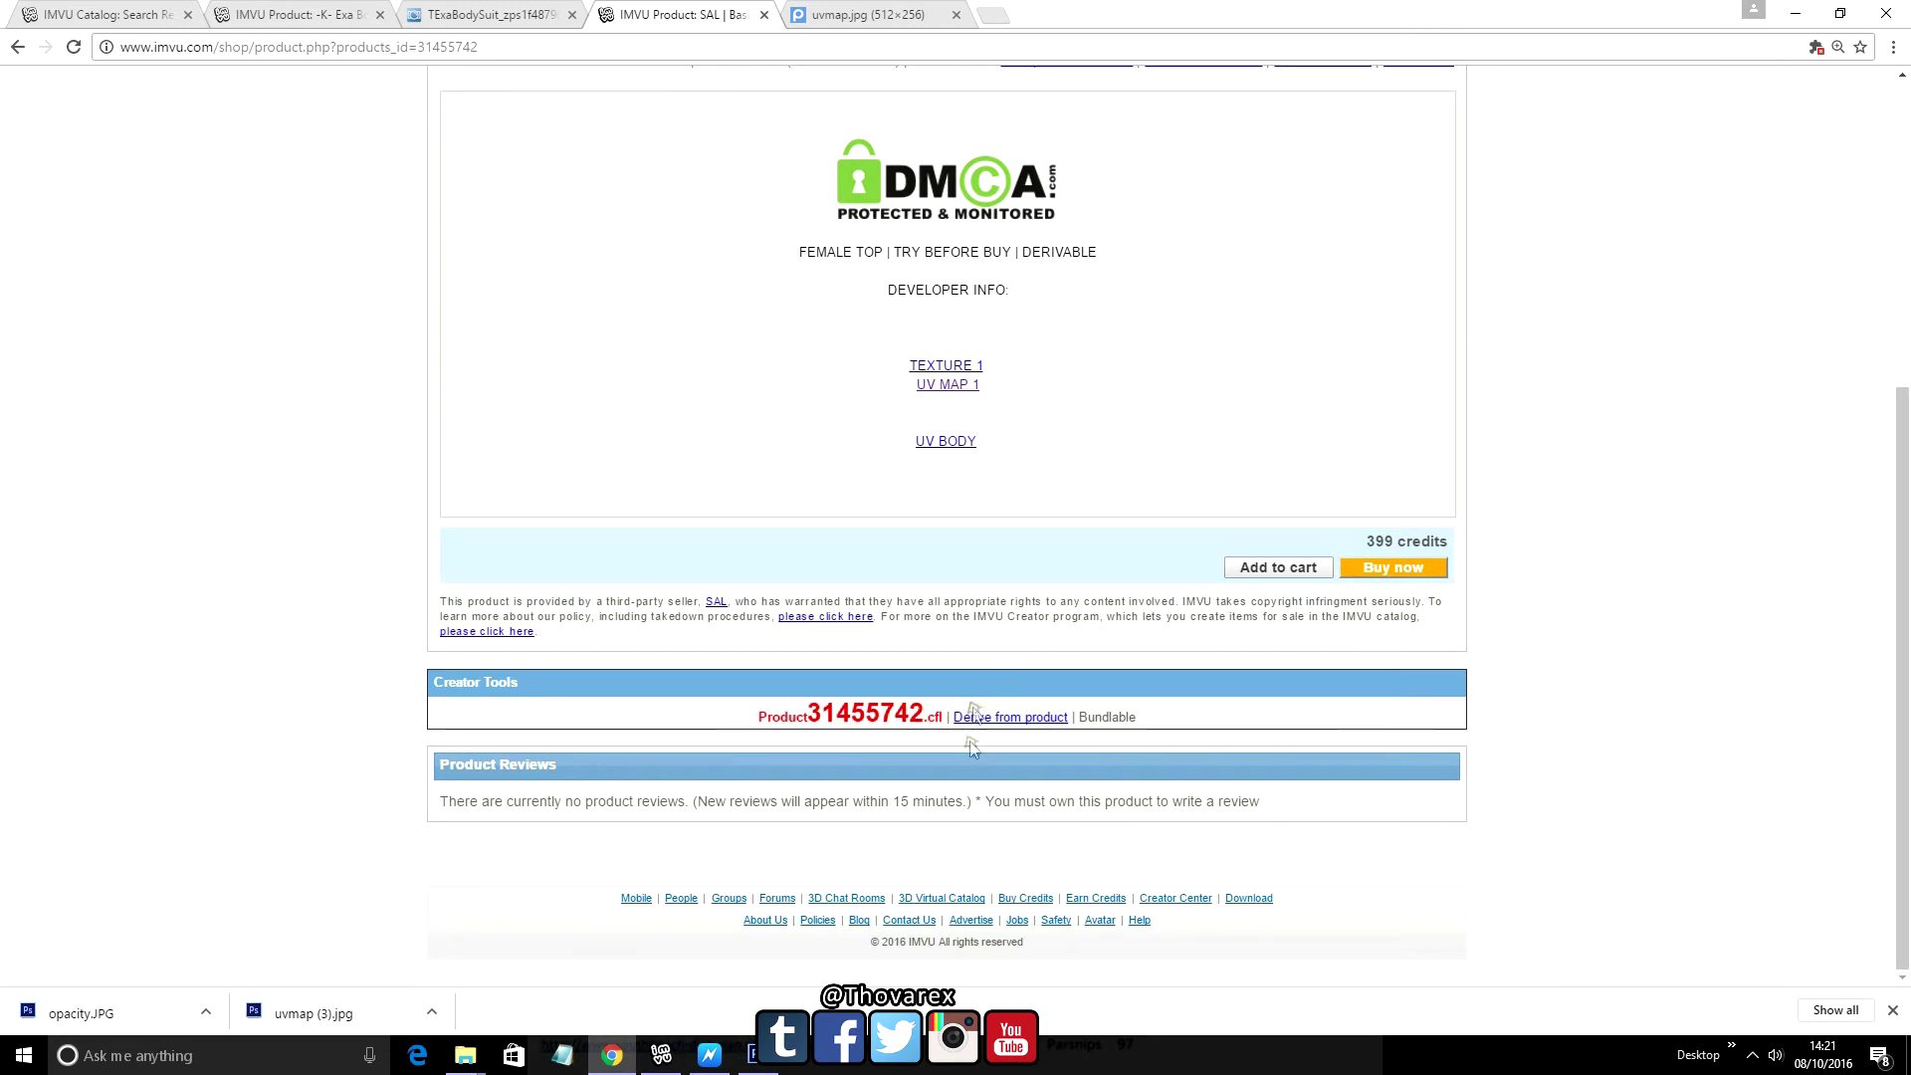
{"action": "left_click", "coordinate": [974, 717]}
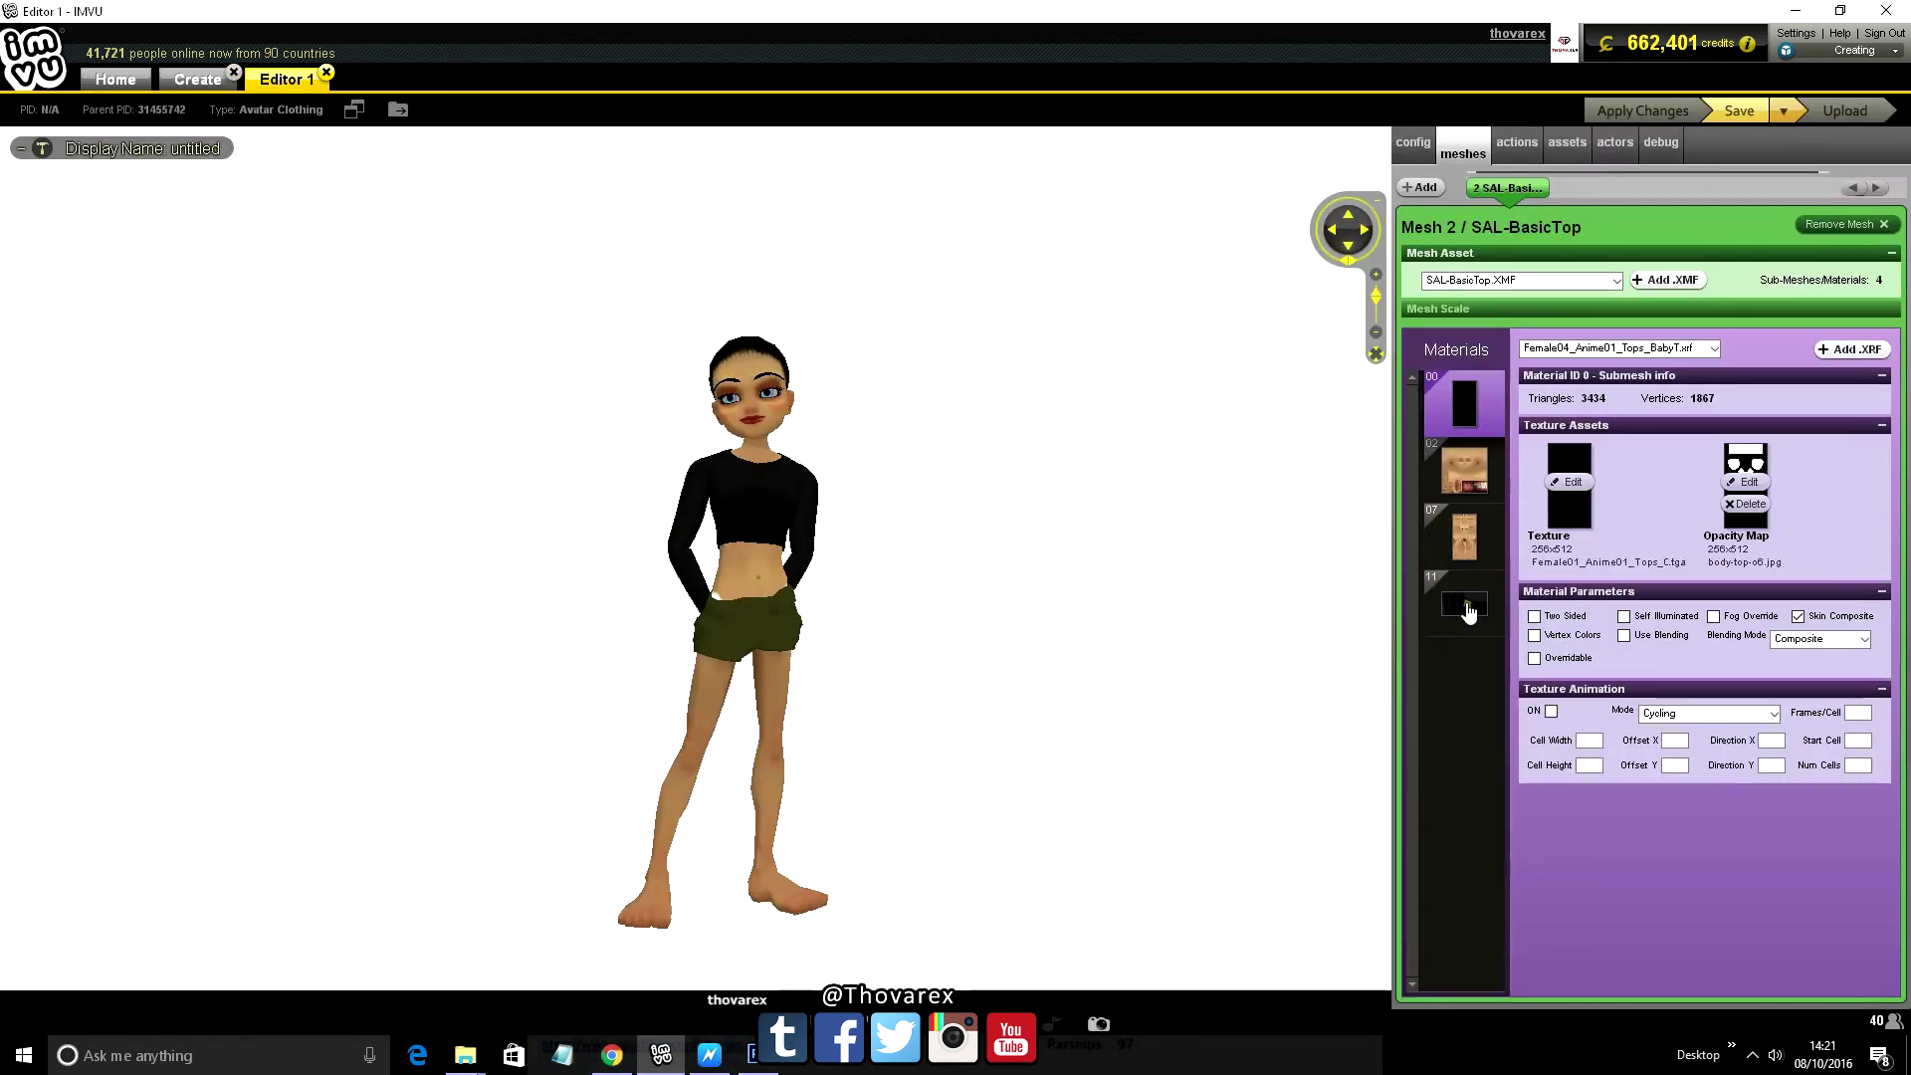
In IMVU Editor 1, show the settings of the derived top's material 11
{"action": "left_click", "coordinate": [1431, 586]}
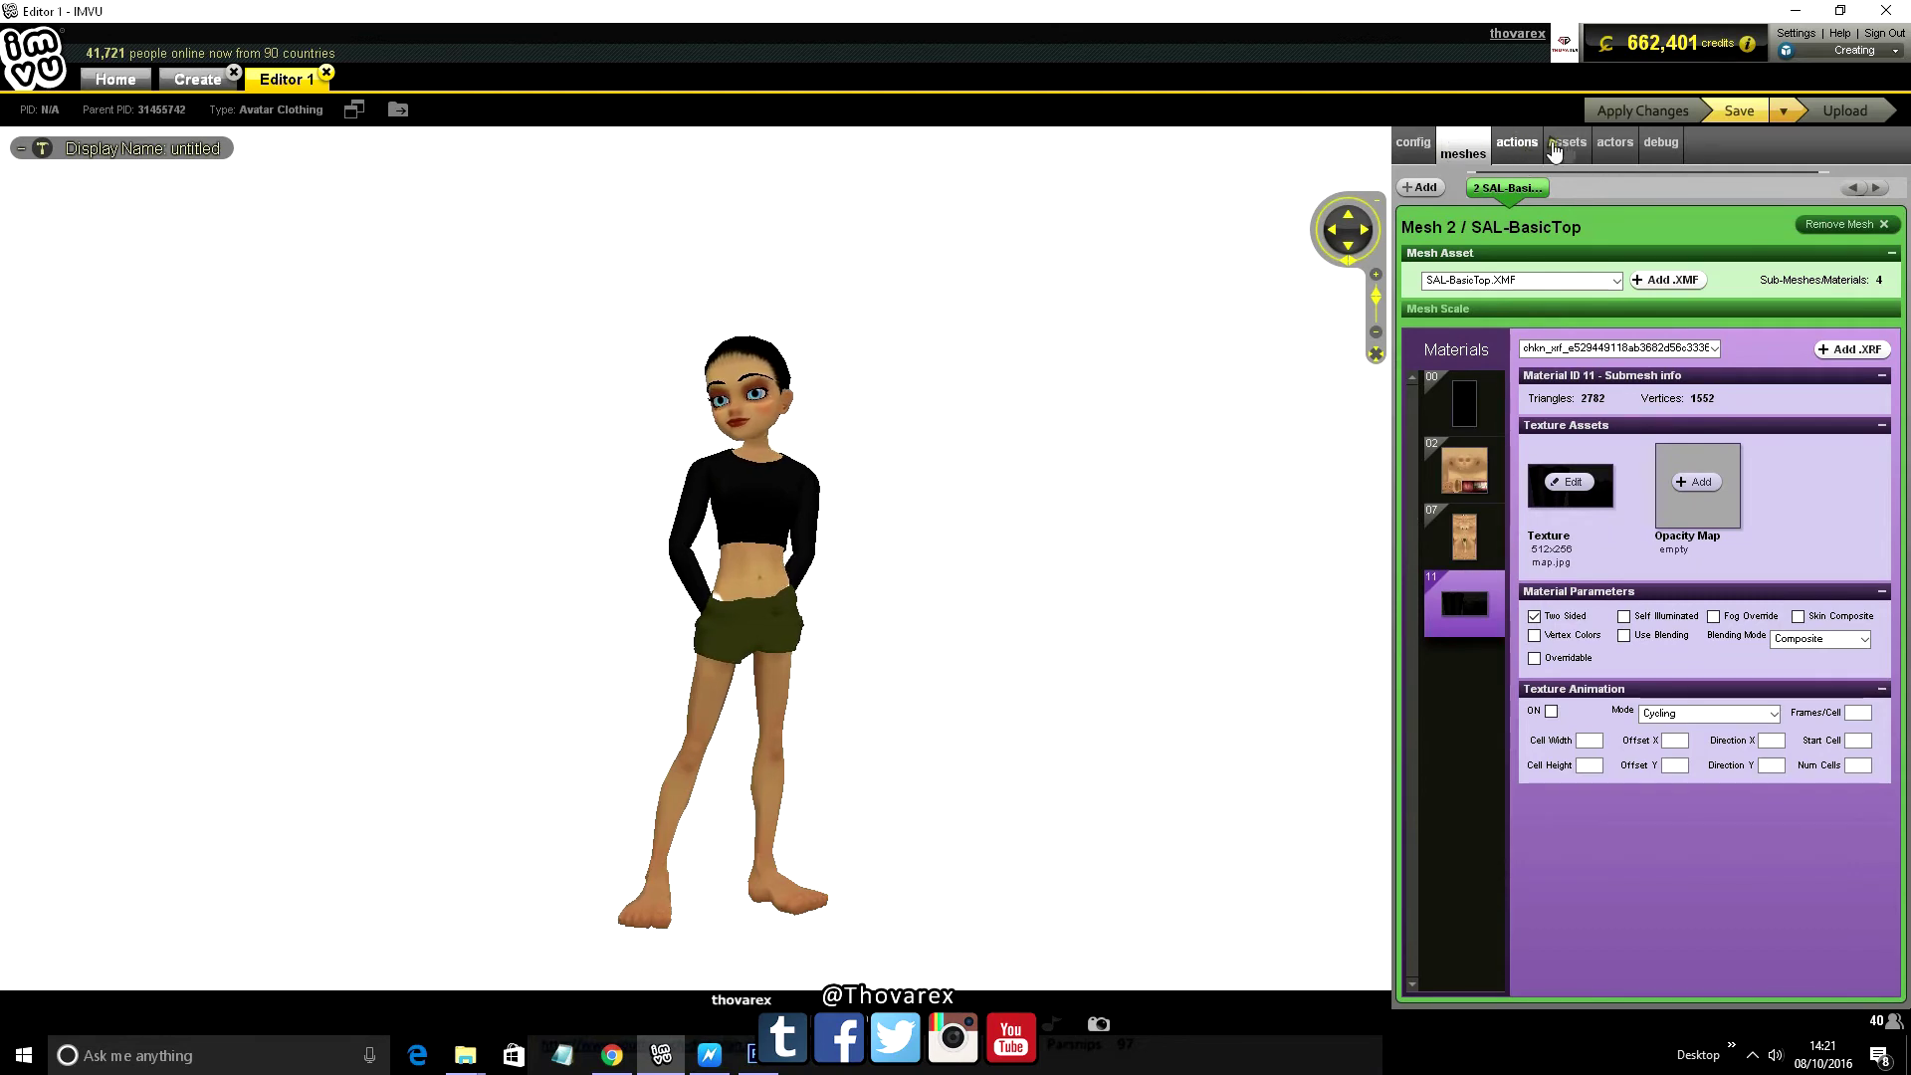
{"action": "scroll", "coordinate": [1035, 603], "scroll_direction": "up", "scroll_amount": 5}
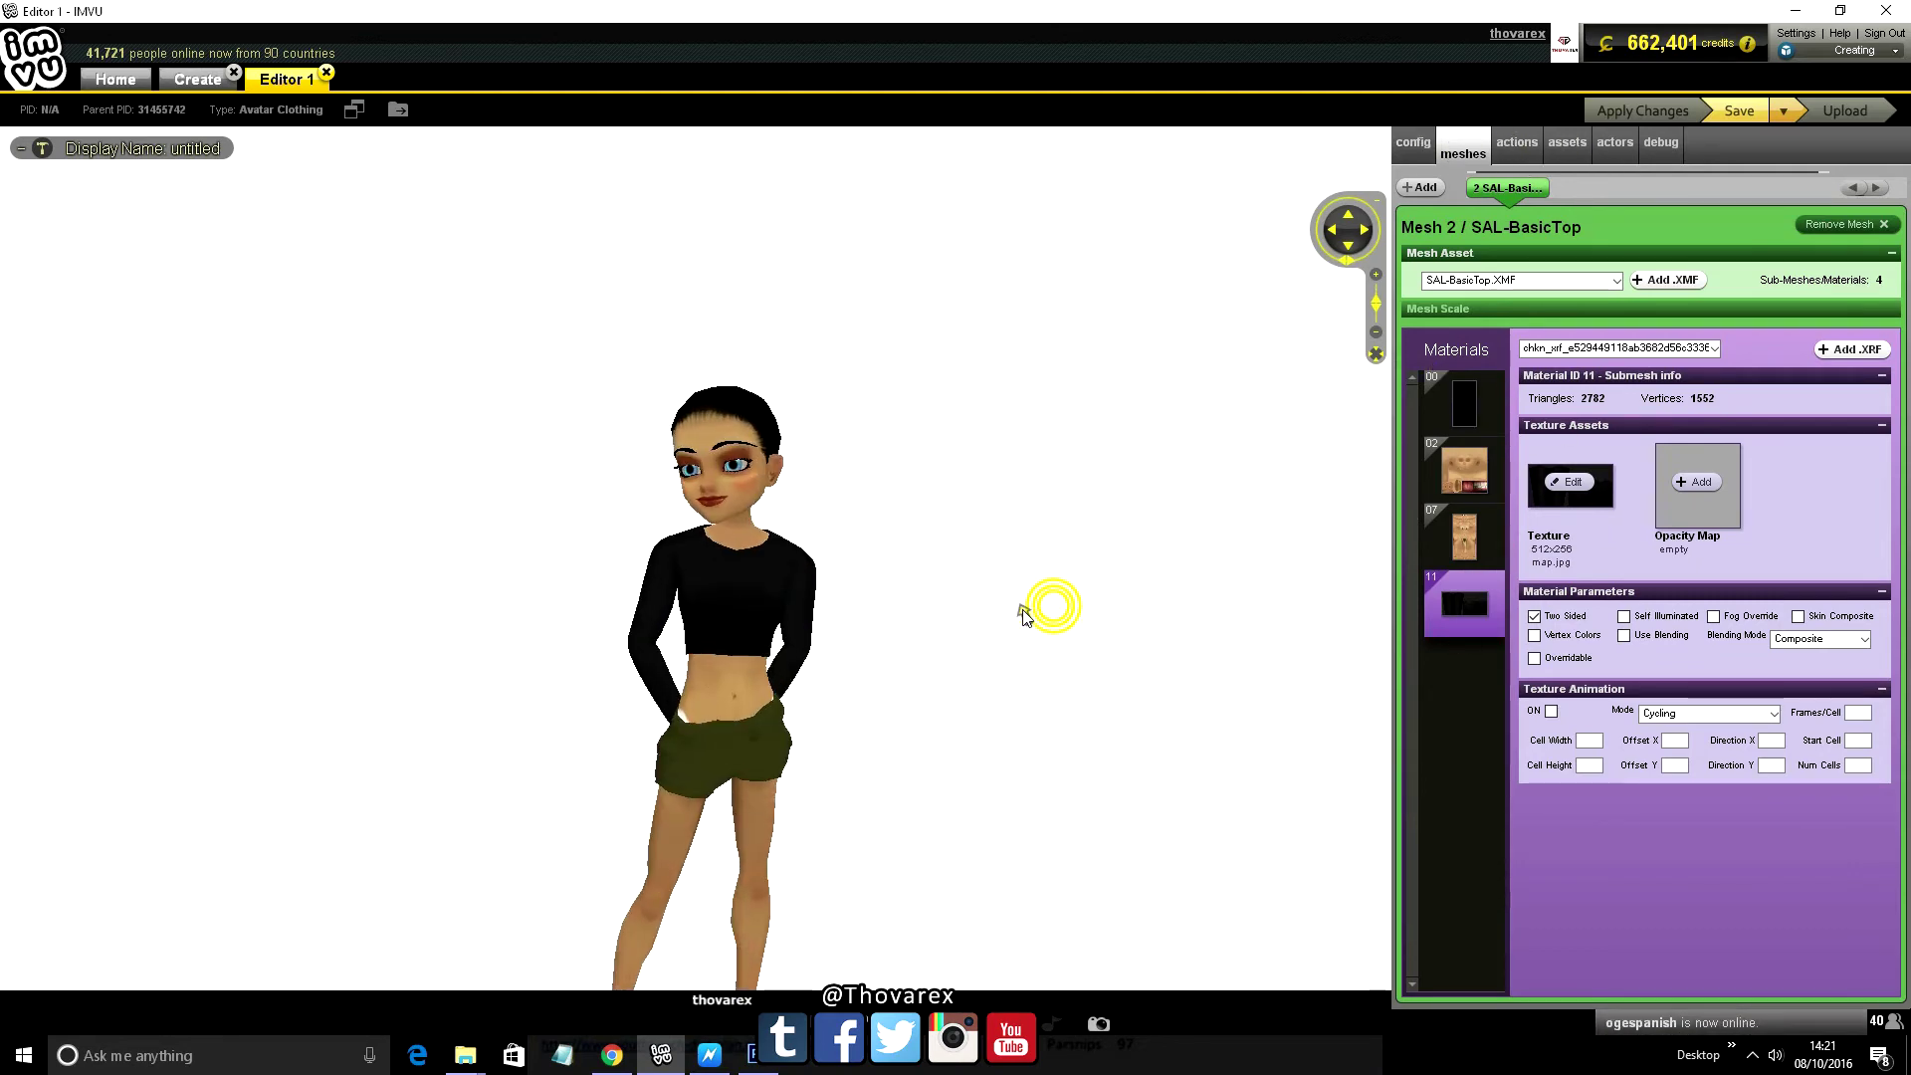
{"action": "scroll", "coordinate": [1010, 612], "scroll_direction": "up", "scroll_amount": 5}
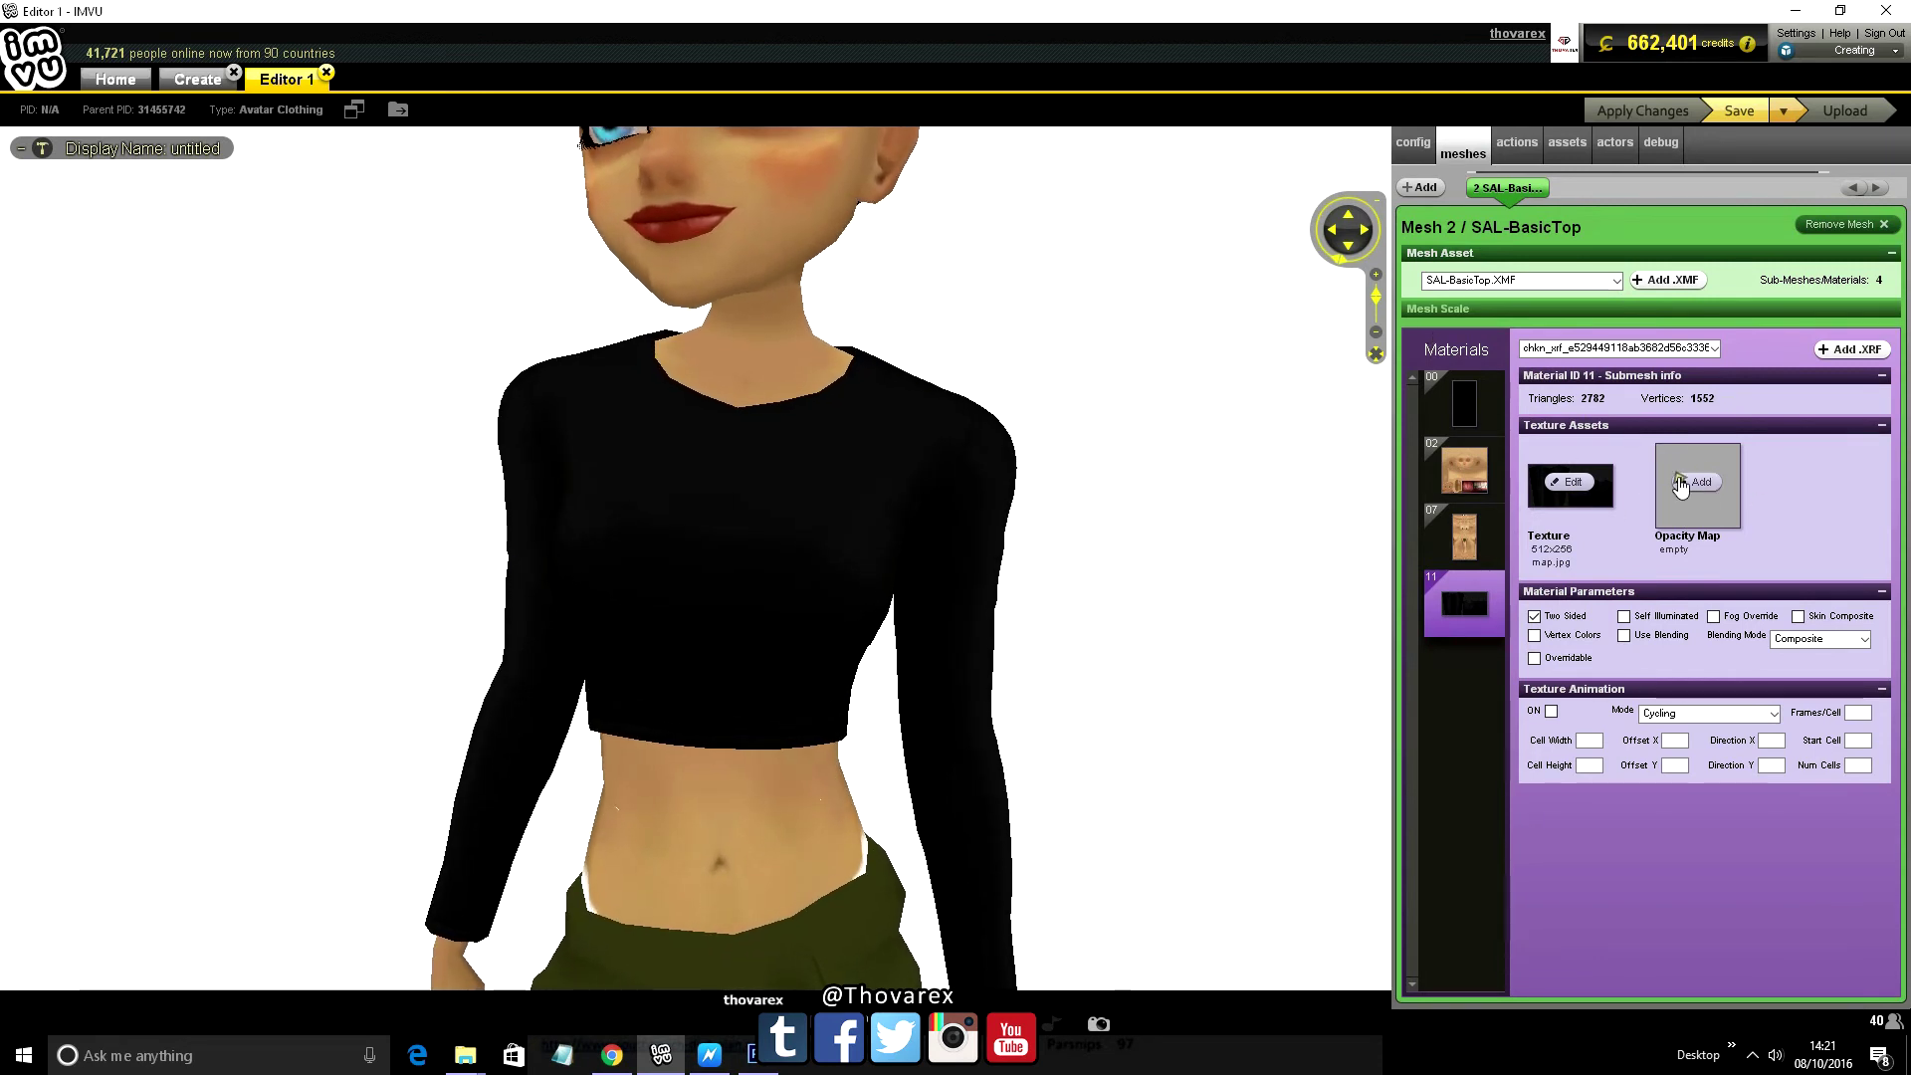
{"action": "left_click", "coordinate": [1464, 604]}
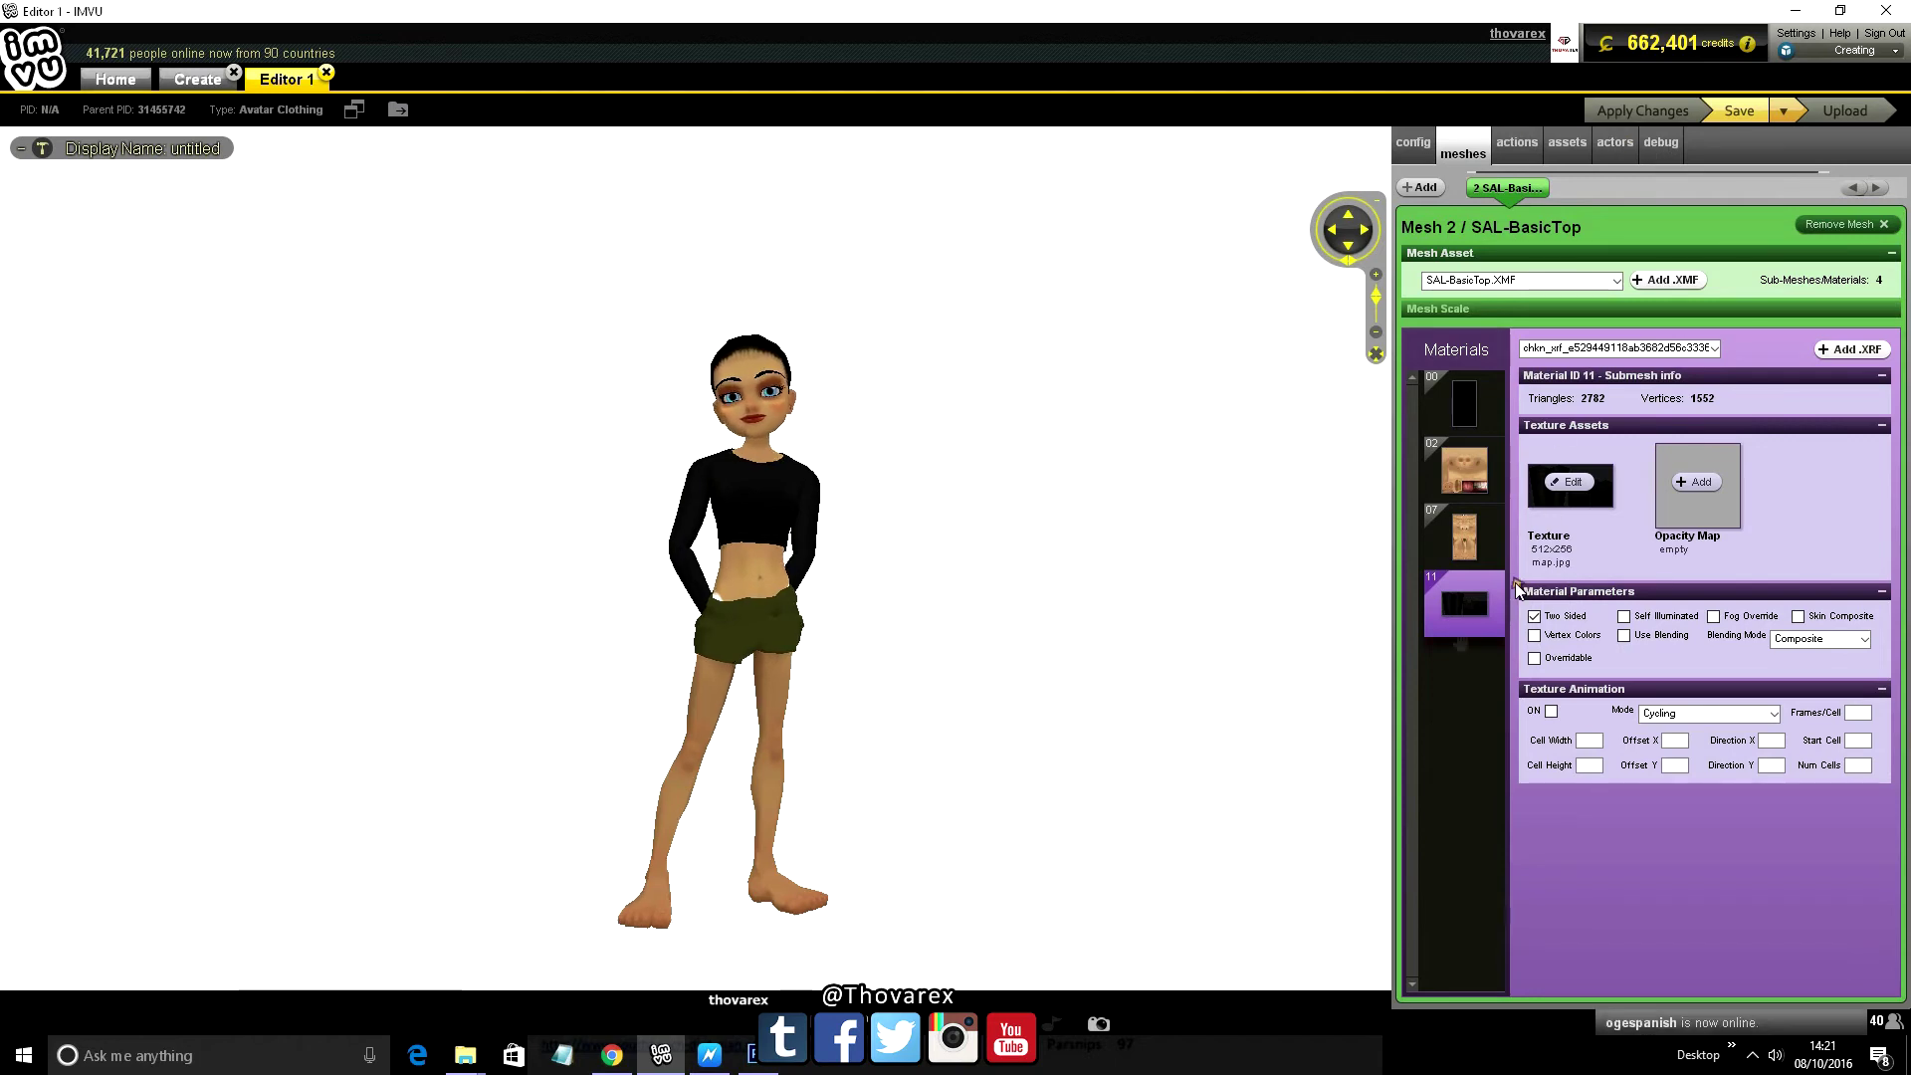
{"action": "scroll", "coordinate": [1048, 595], "scroll_direction": "up", "scroll_amount": 10}
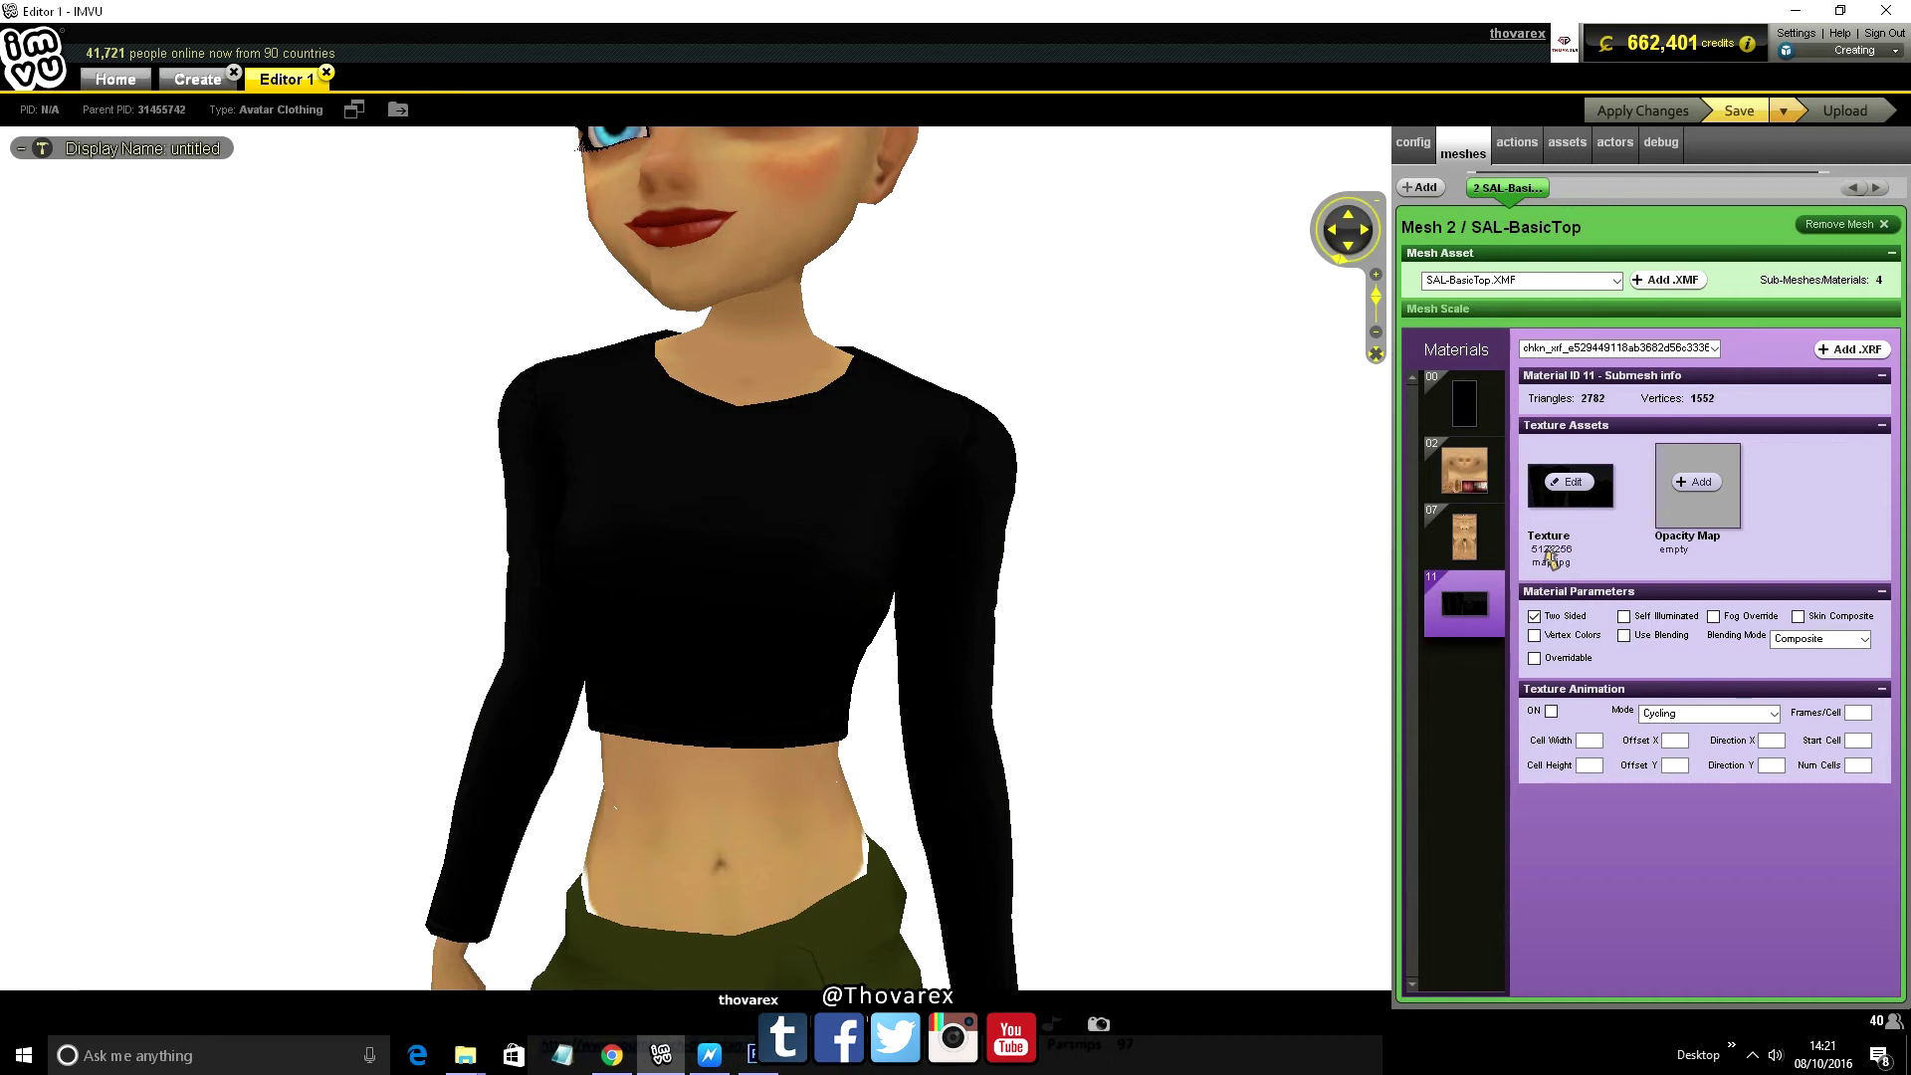
Add Tutorials/opacity.JPG as material 11's opacity map and apply the changes
{"action": "left_click", "coordinate": [1699, 482]}
{"action": "double_click", "coordinate": [631, 195]}
{"action": "double_click", "coordinate": [231, 174]}
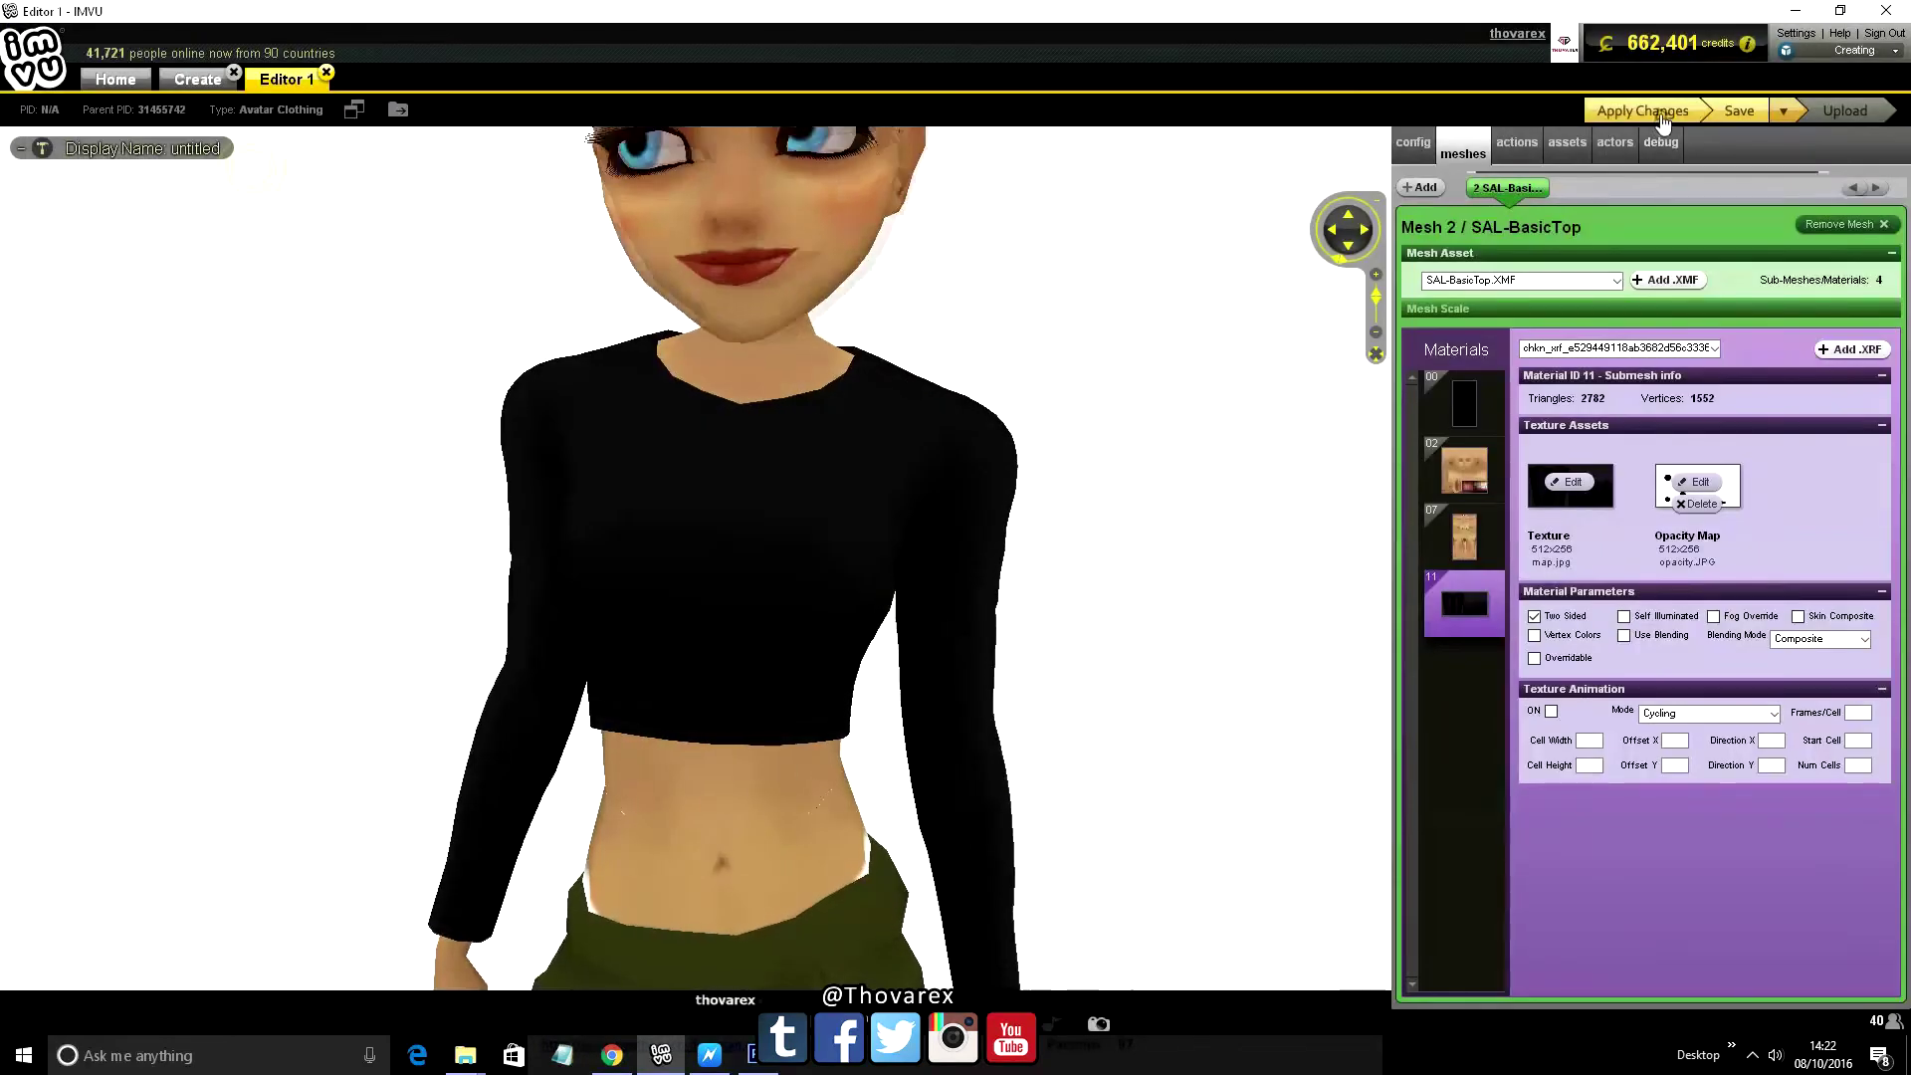
{"action": "left_click", "coordinate": [1571, 119]}
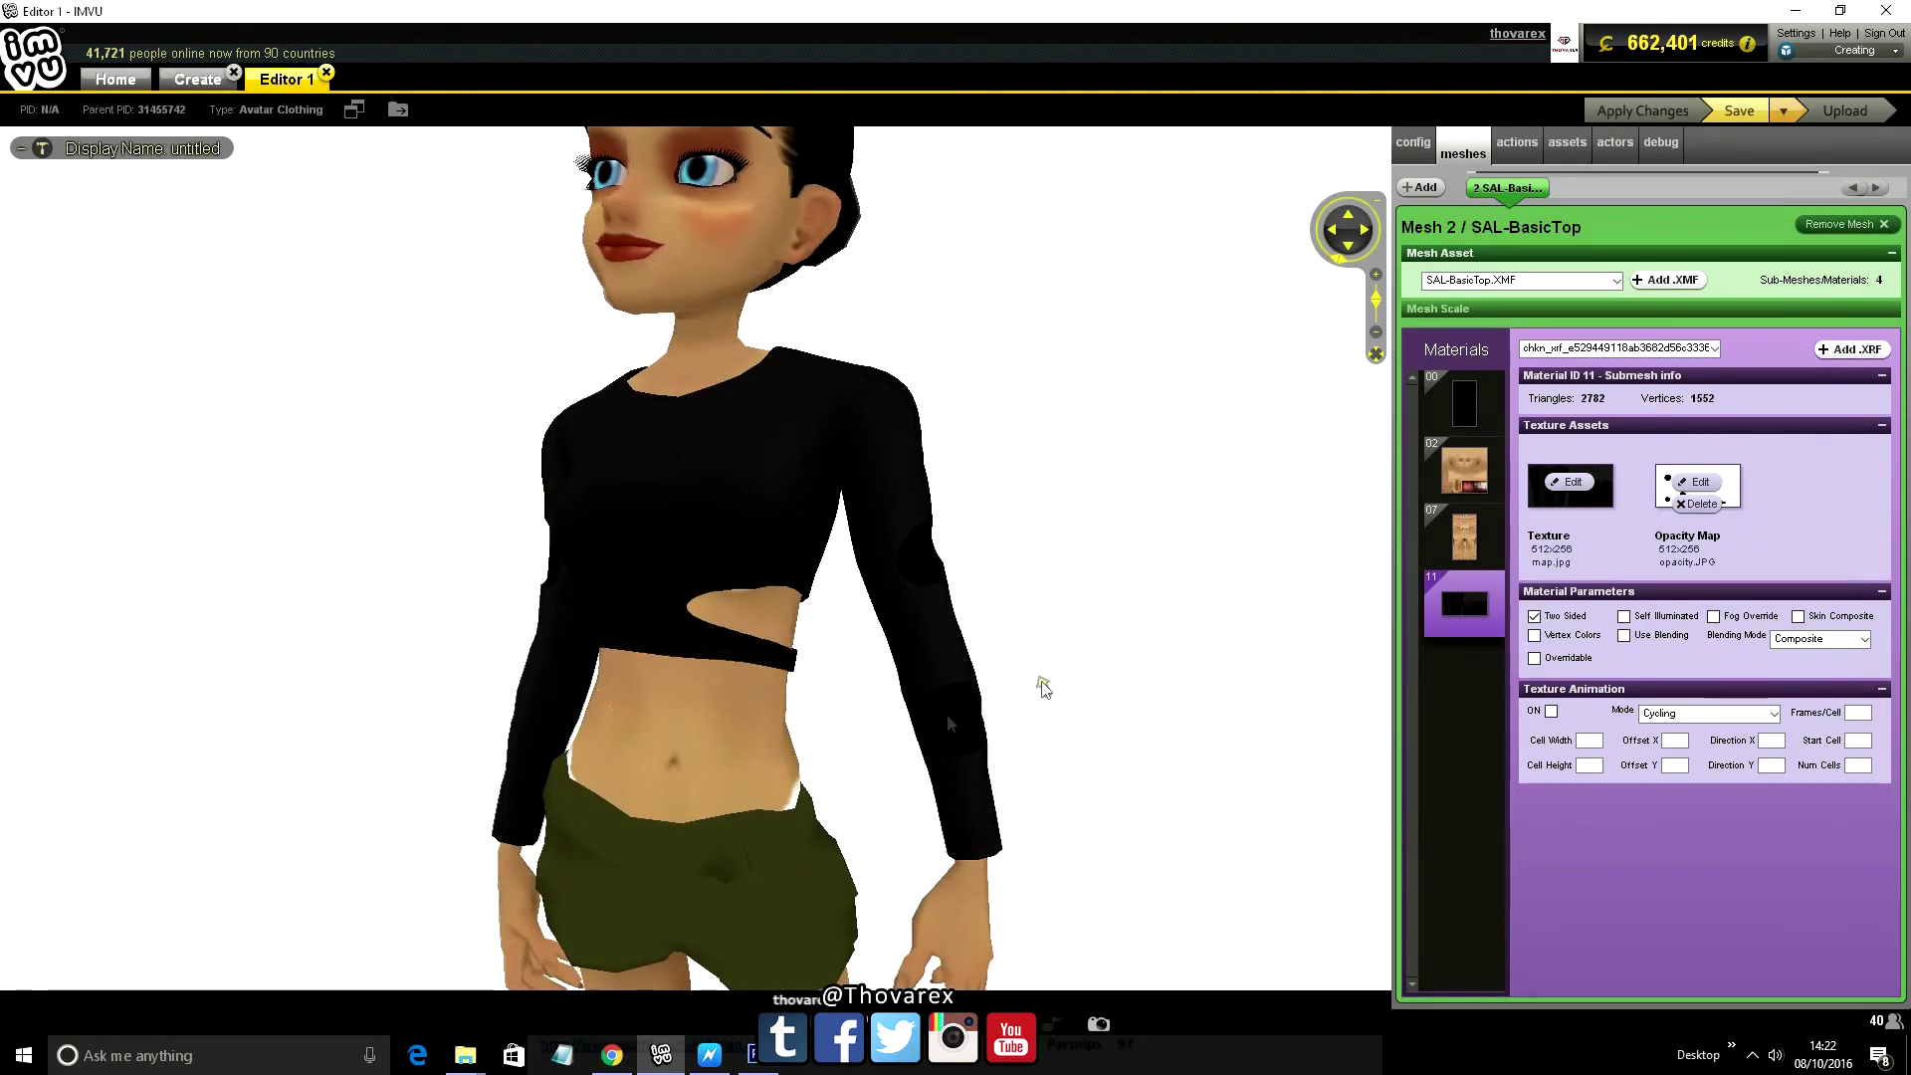
{"action": "scroll", "coordinate": [1041, 682], "scroll_direction": "up", "scroll_amount": 3}
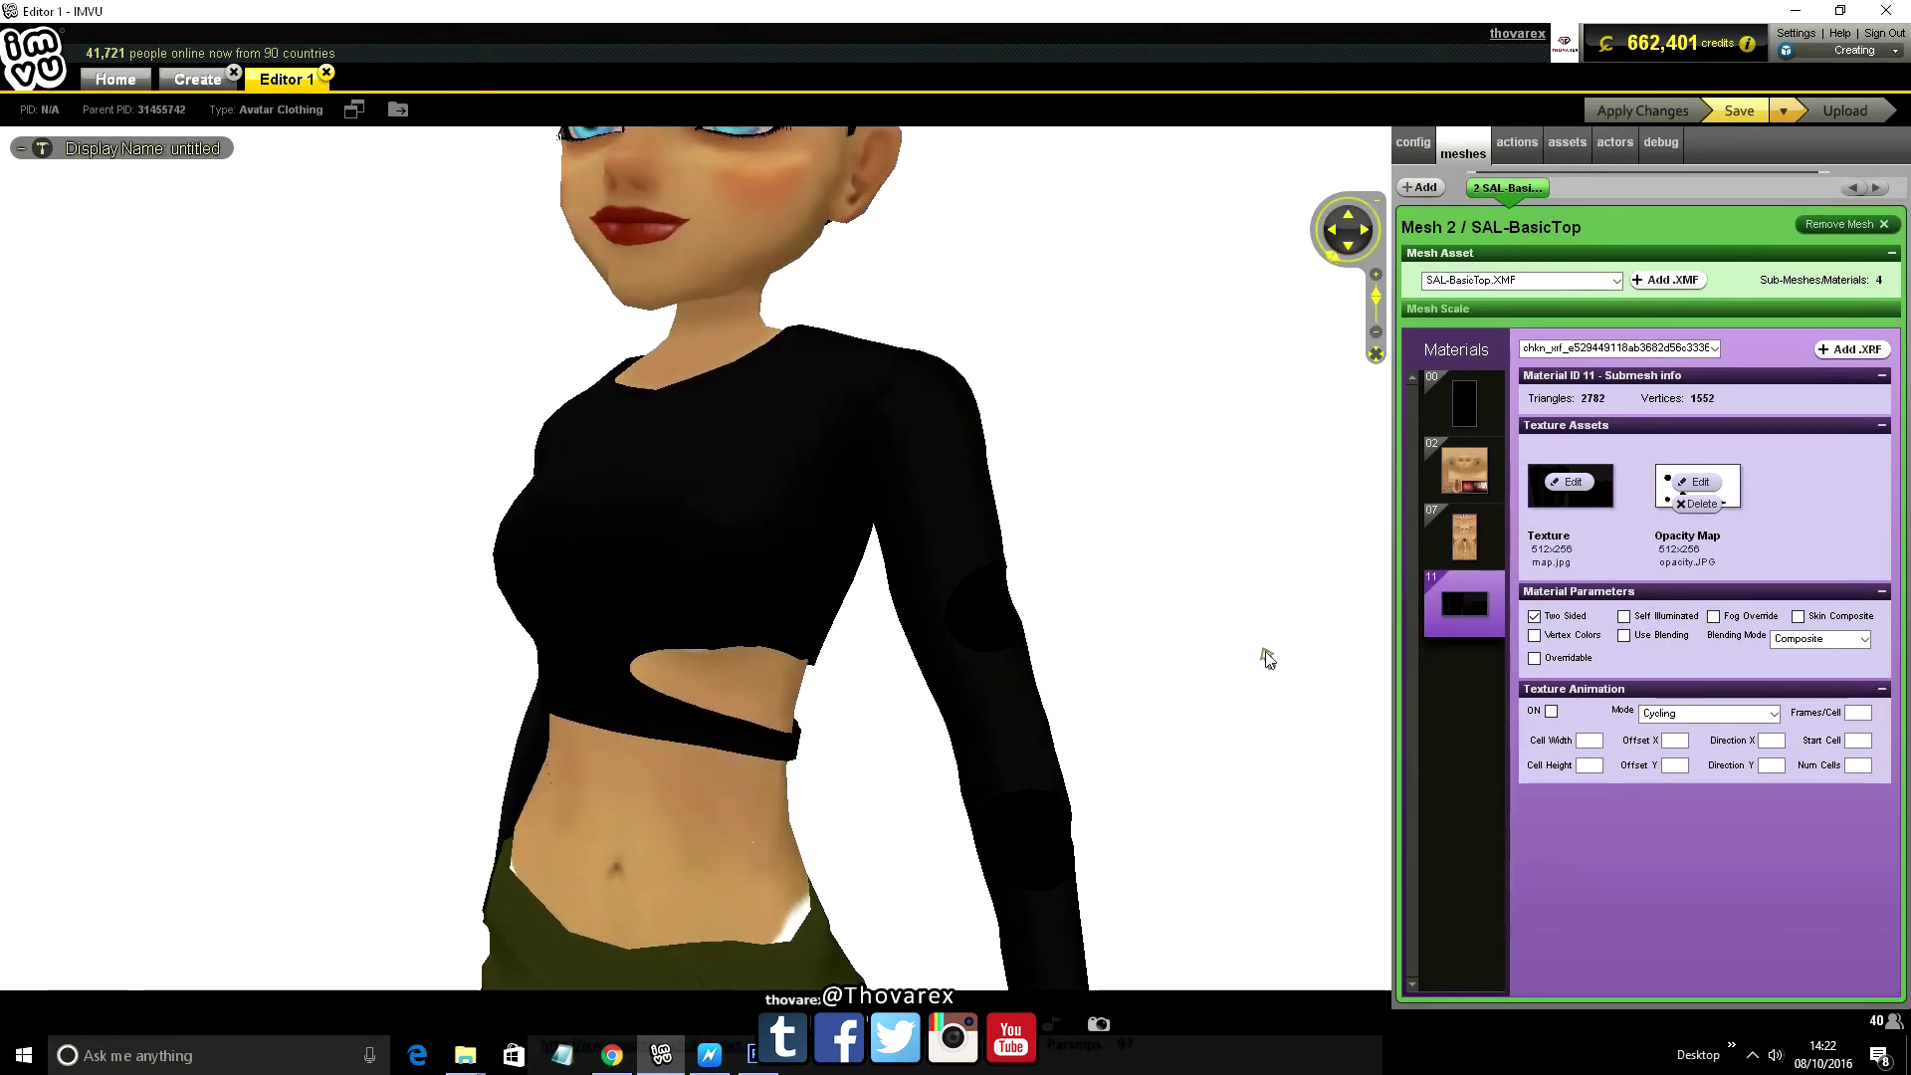
Swap material 00's opacity map for the new image from AAIMVUWORK, apply, and view the sleeves
{"action": "left_click", "coordinate": [1463, 408]}
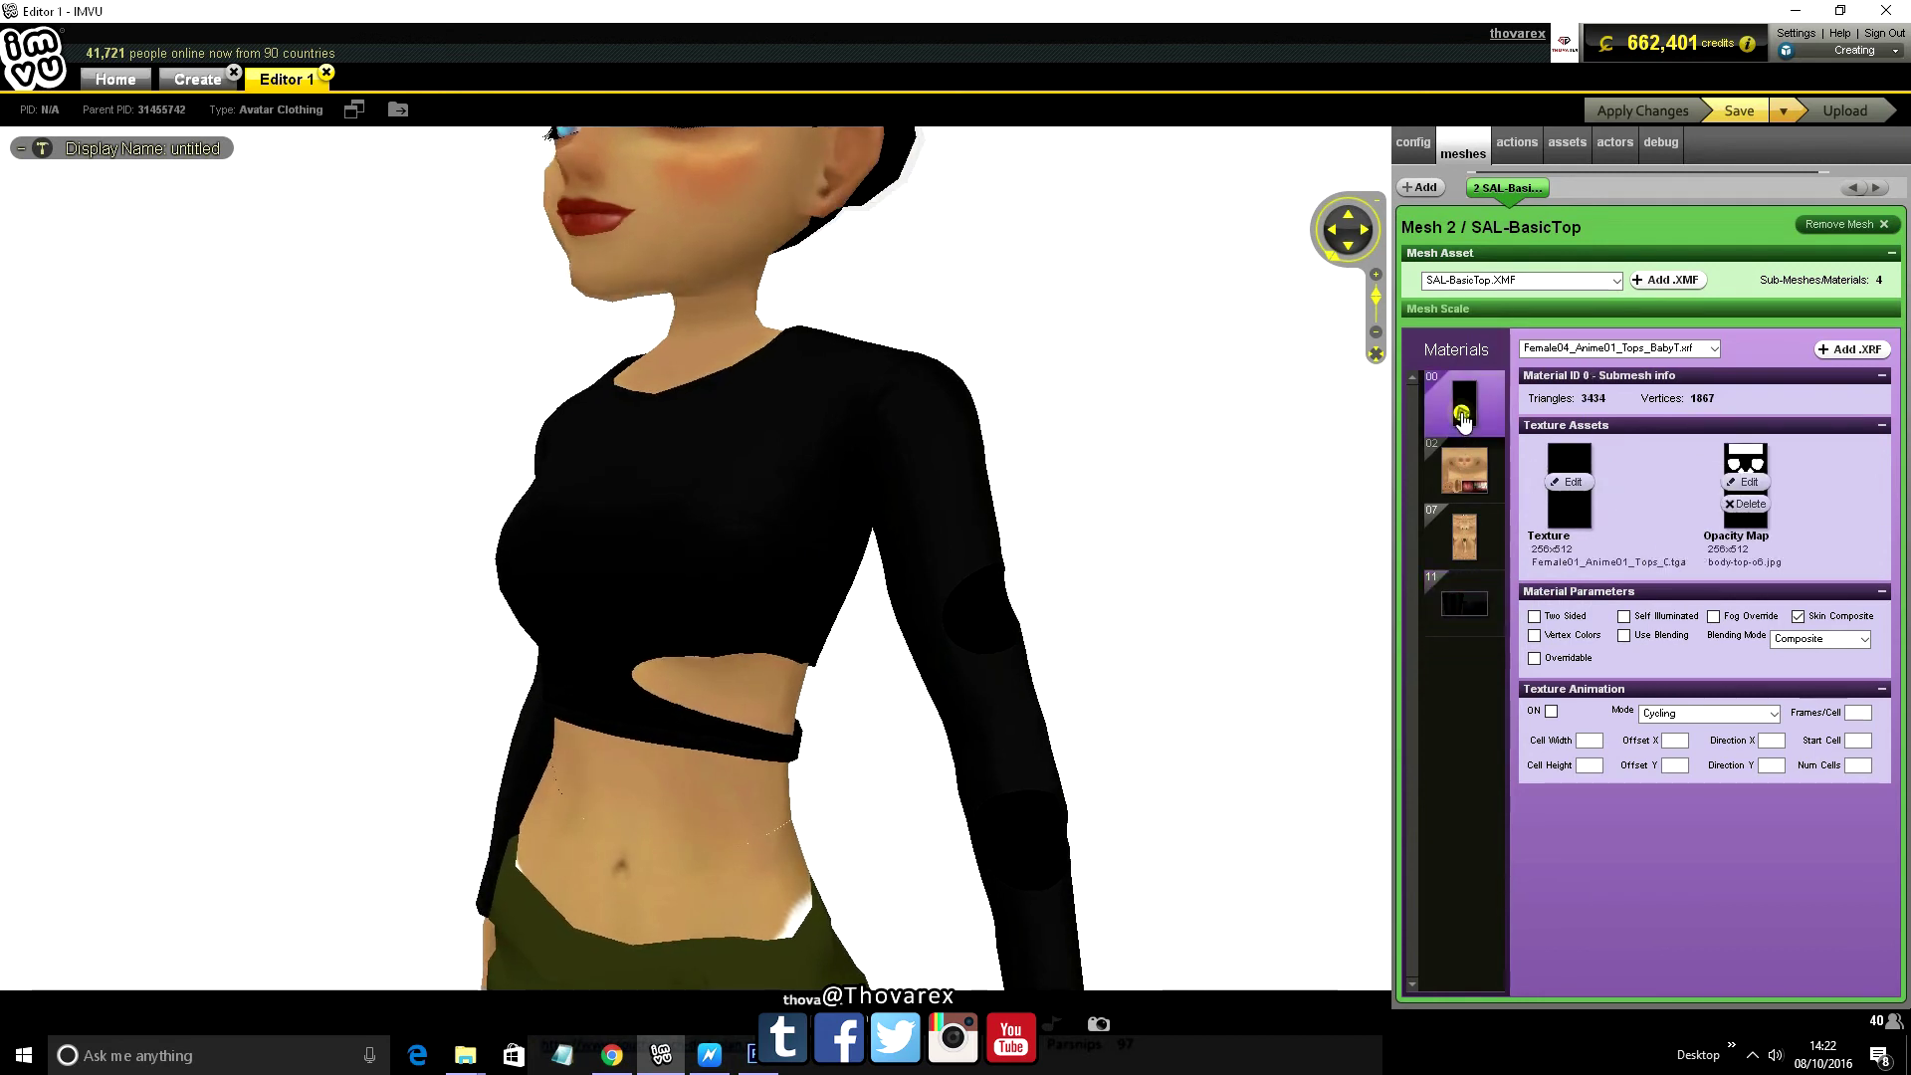
{"action": "left_click", "coordinate": [1747, 483]}
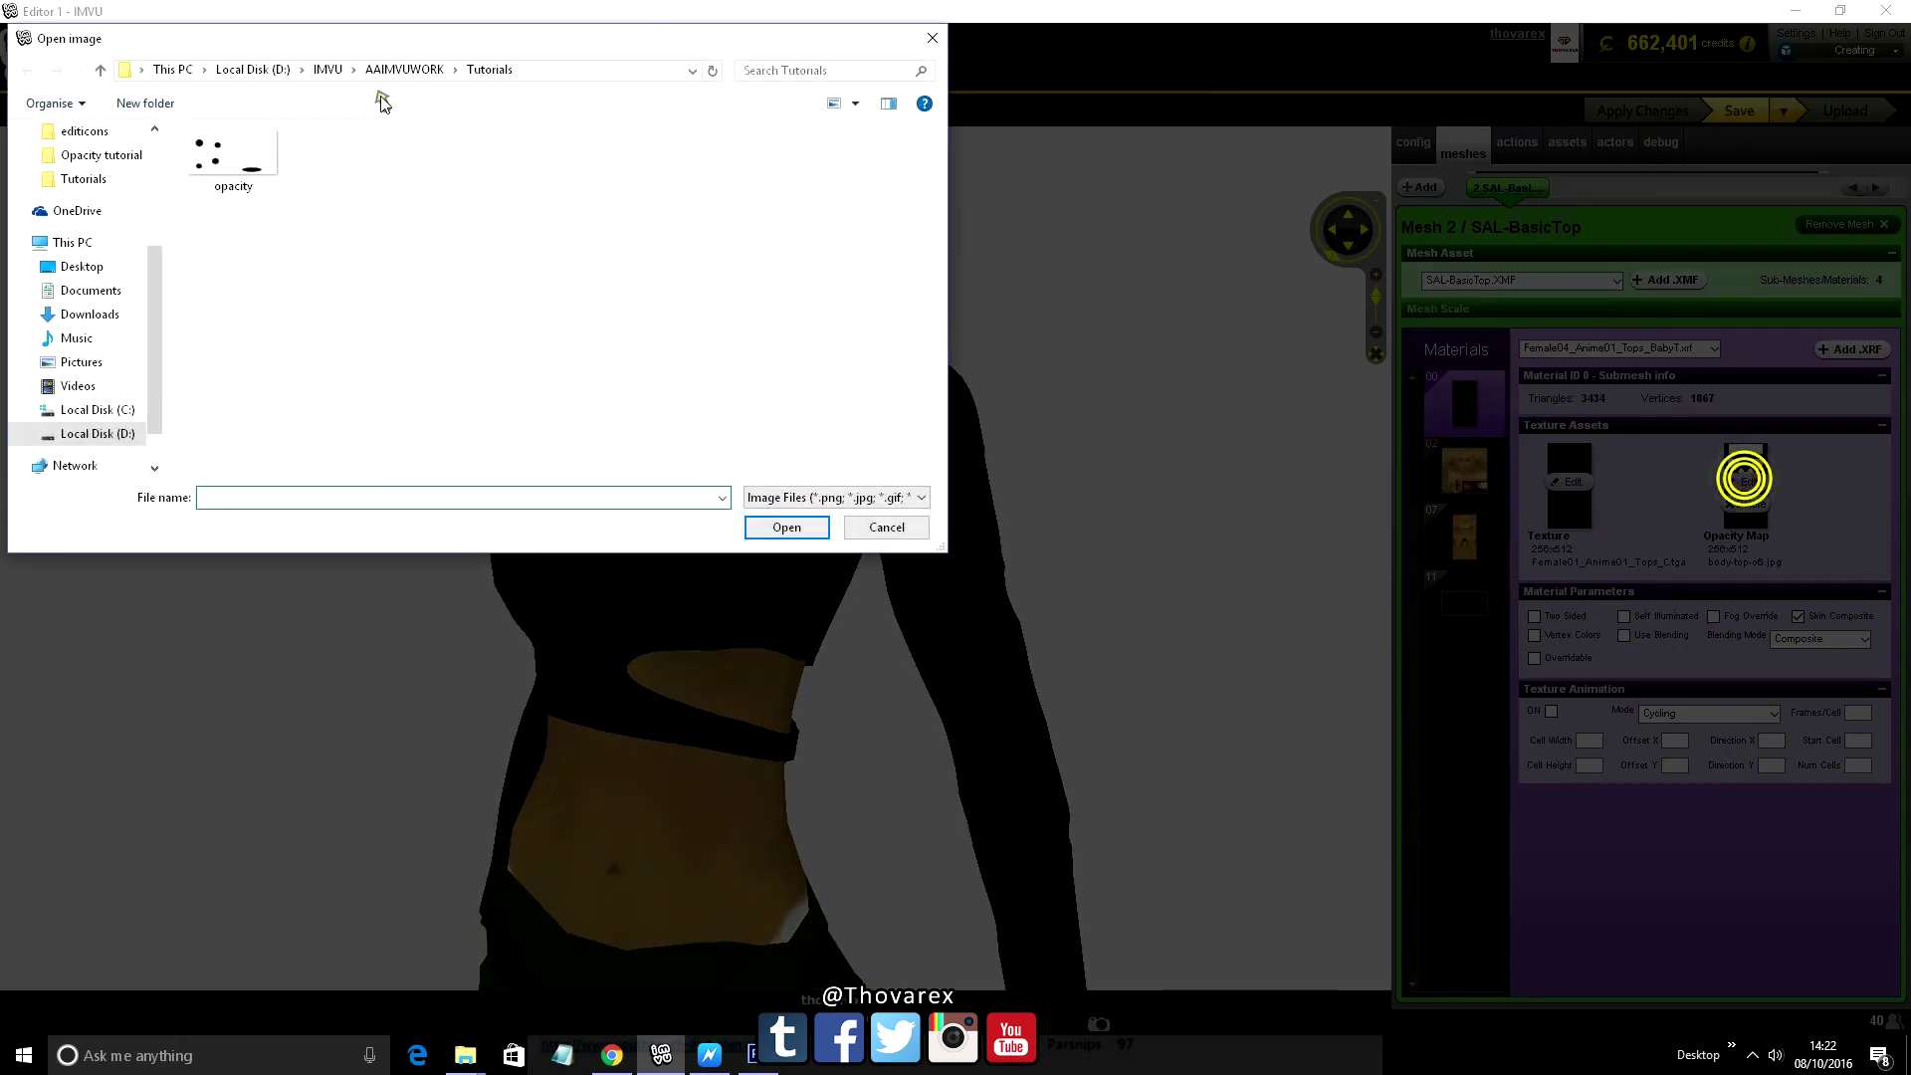
{"action": "left_click", "coordinate": [391, 70]}
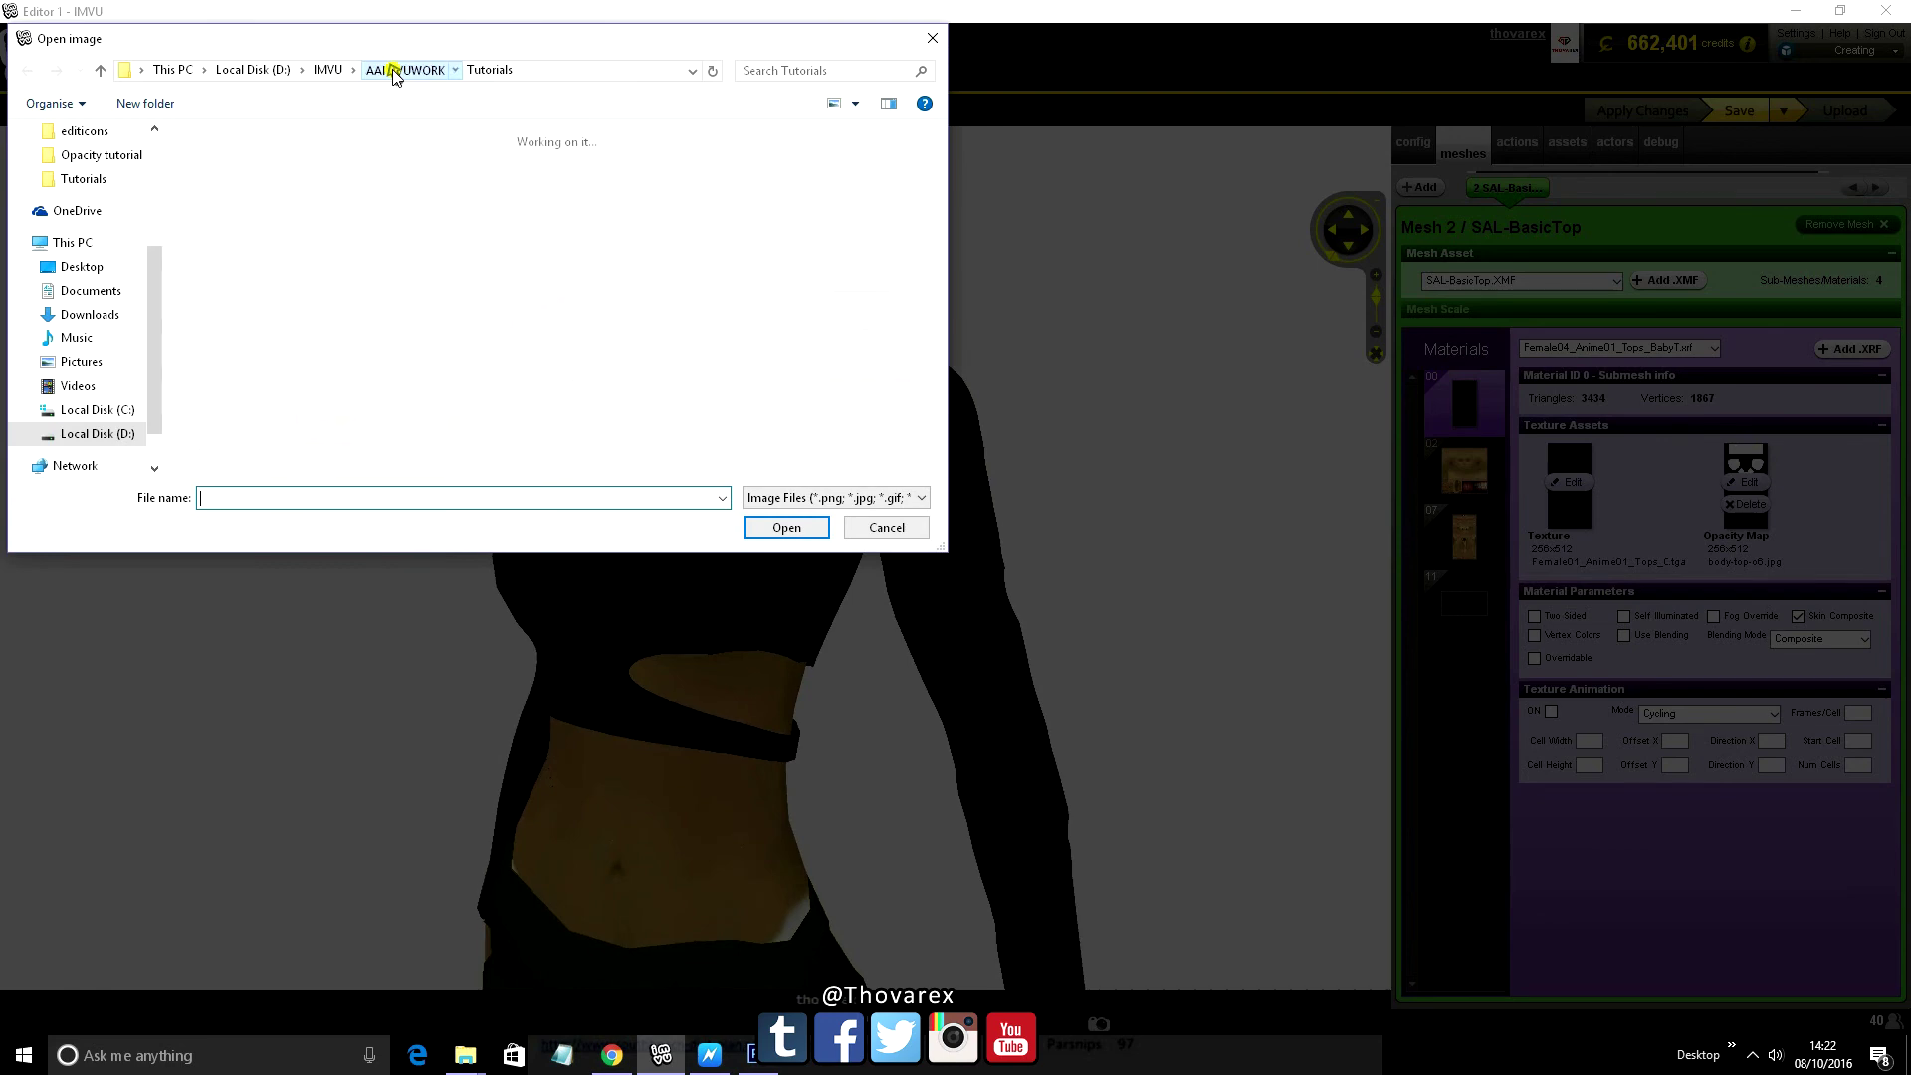
{"action": "double_click", "coordinate": [867, 210]}
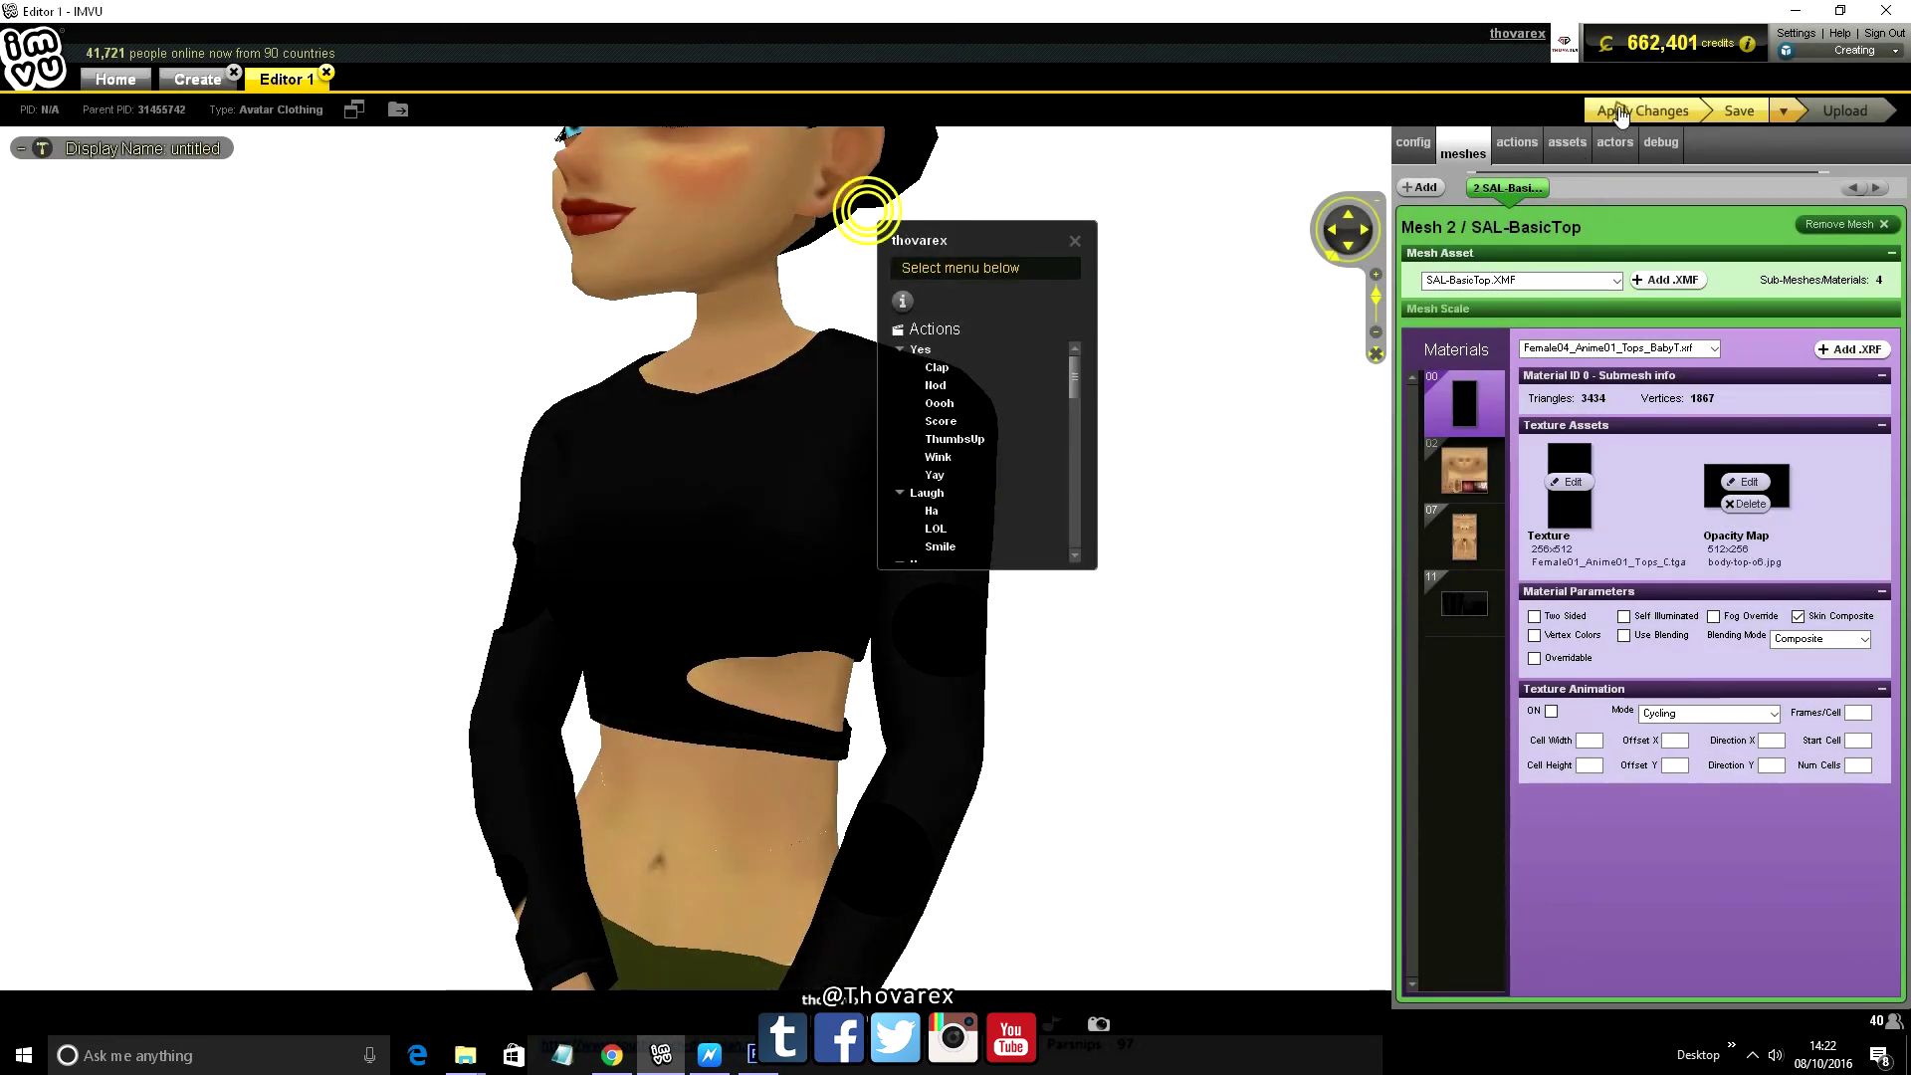
{"action": "left_click", "coordinate": [1619, 110]}
{"action": "left_click_drag", "start_coordinate": [1085, 649], "coordinate": [629, 655]}
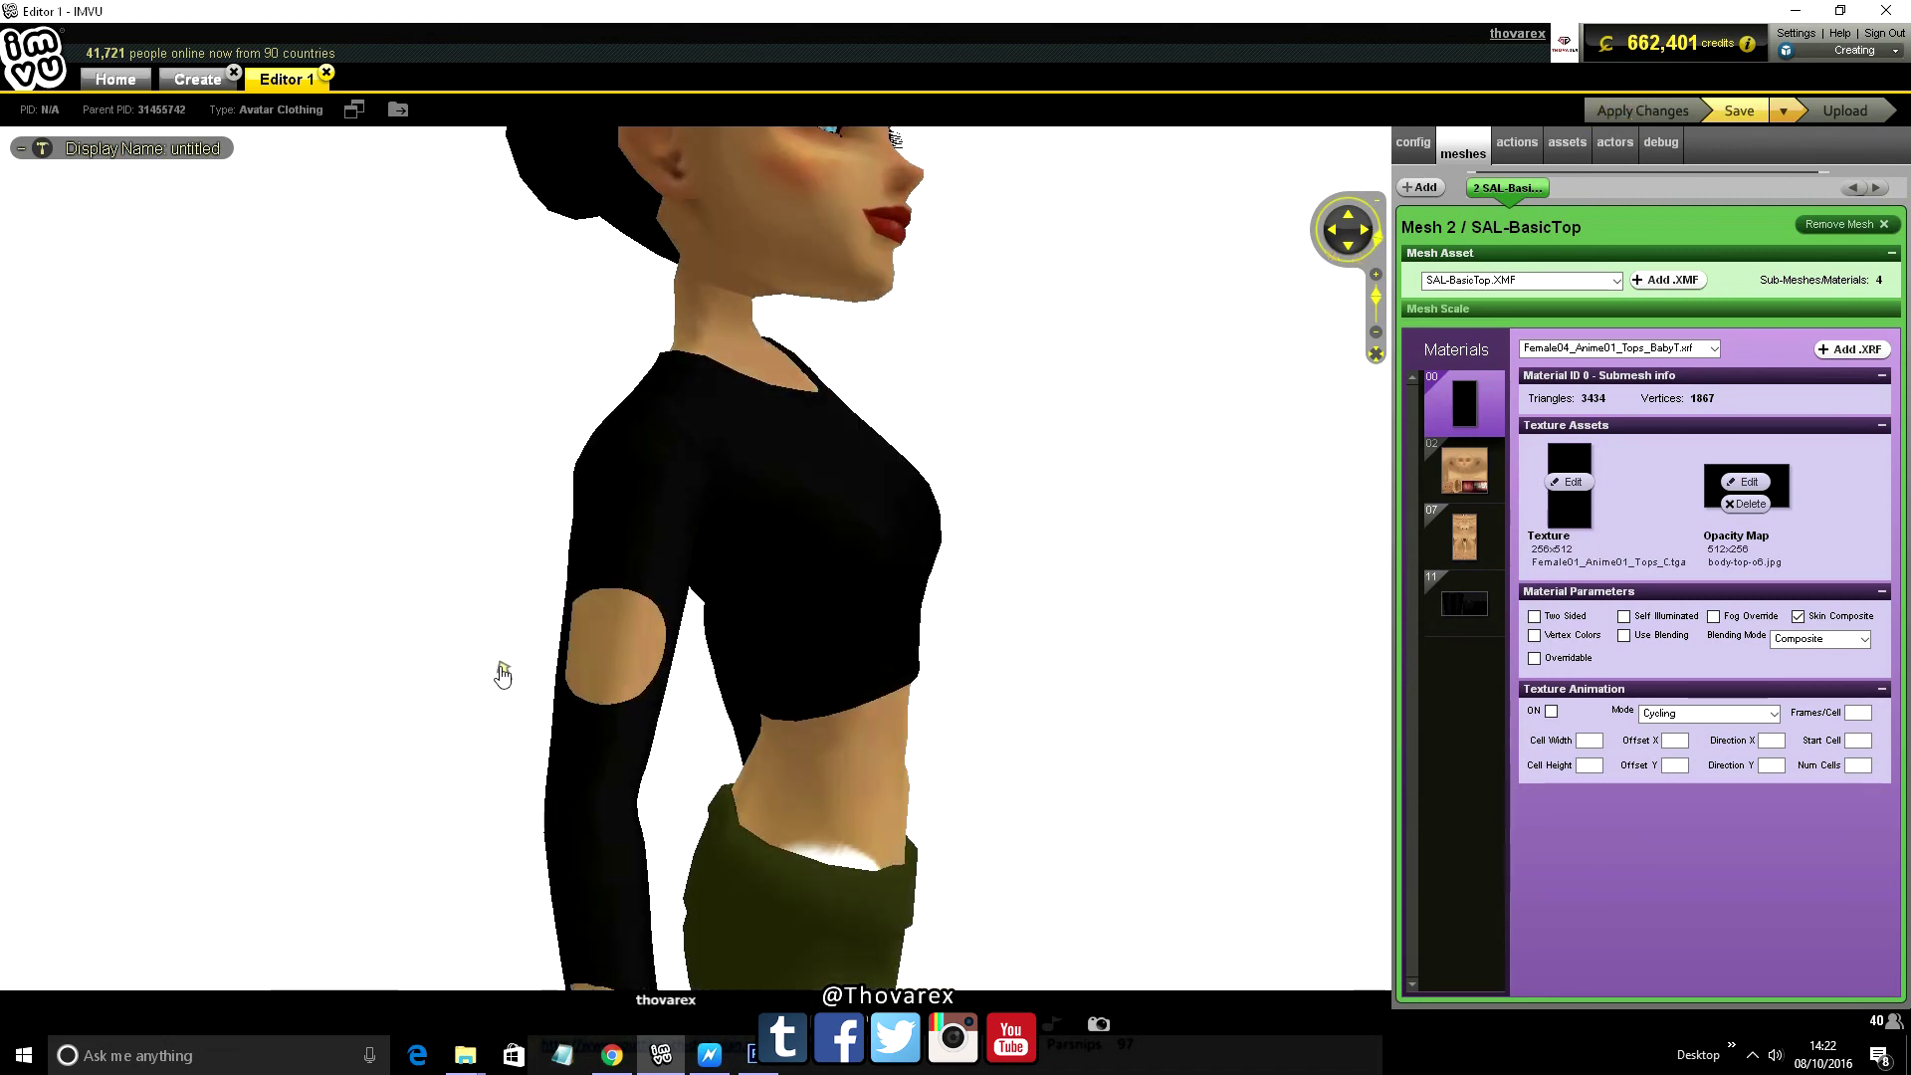